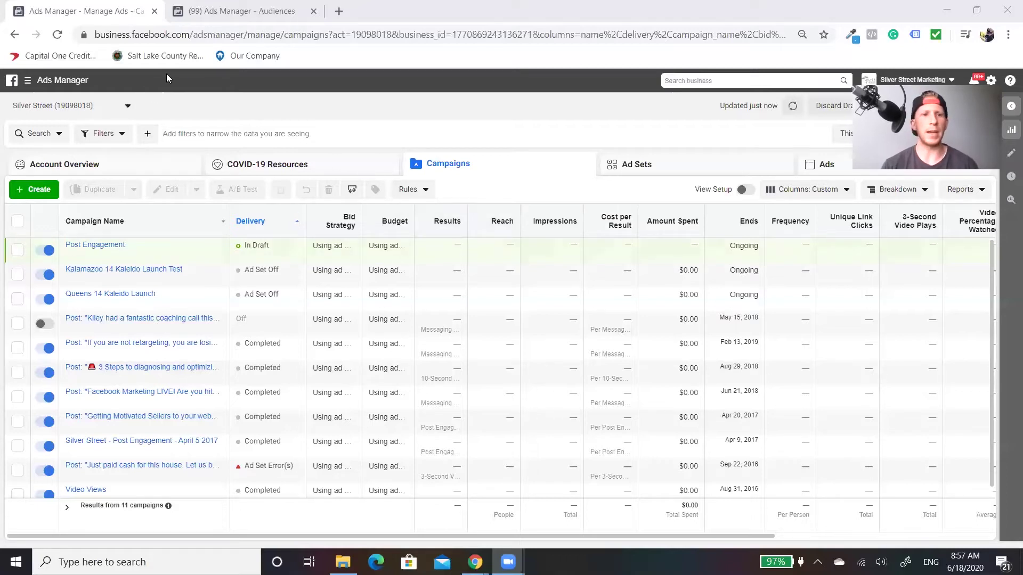
- Open the Audiences page from the Shortcuts menu, keeping the Silver Street ad account selected
left_click(68, 78)
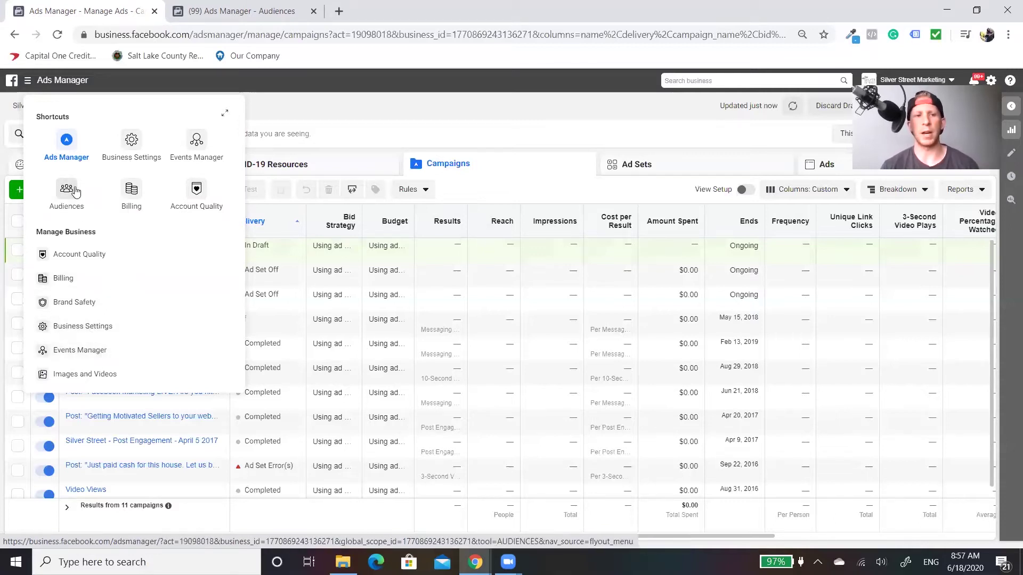
left_click(237, 11)
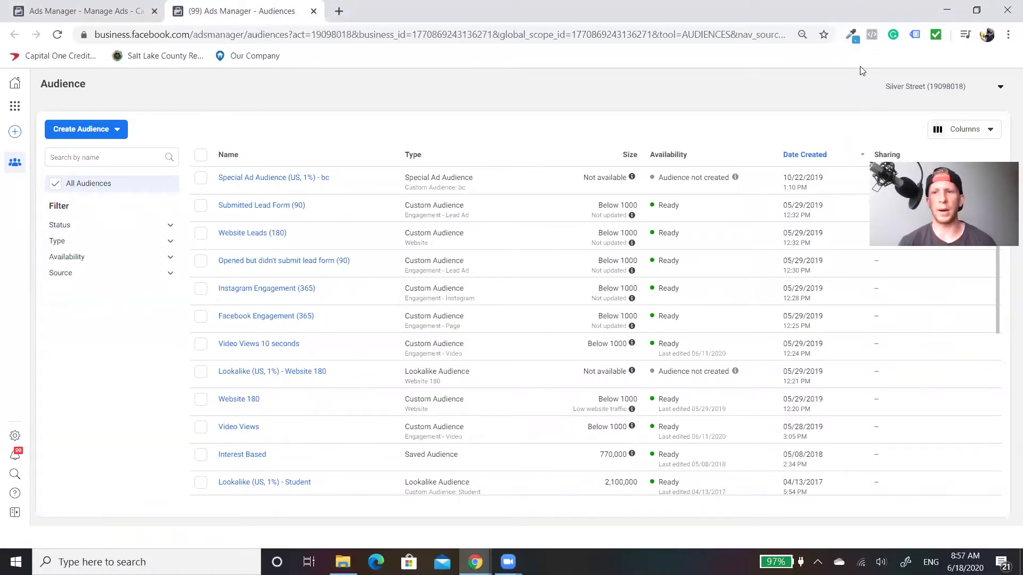
left_click(998, 88)
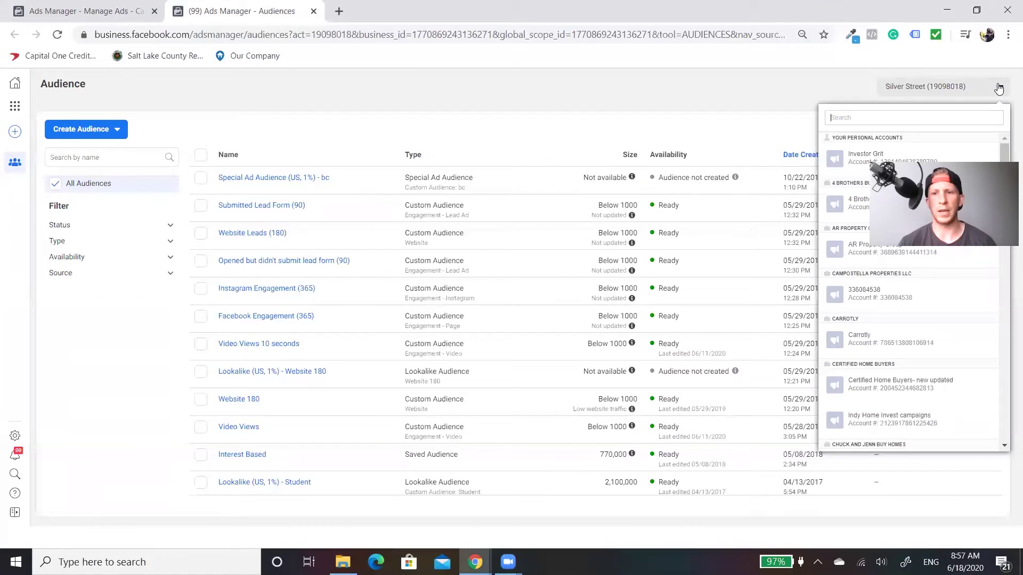
left_click(1000, 87)
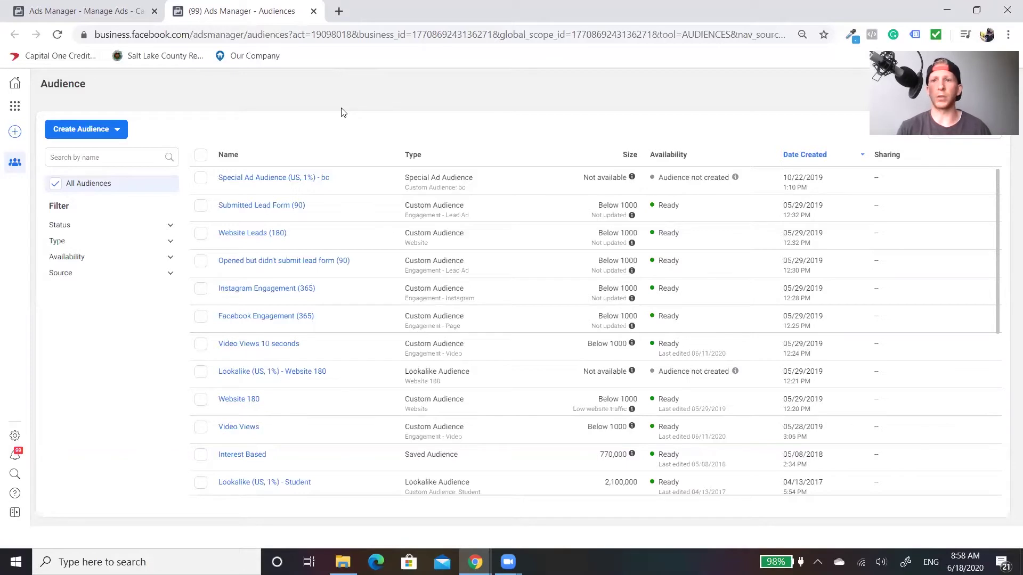
- Start a Customer list custom audience, answering No for the customer value column
left_click(83, 137)
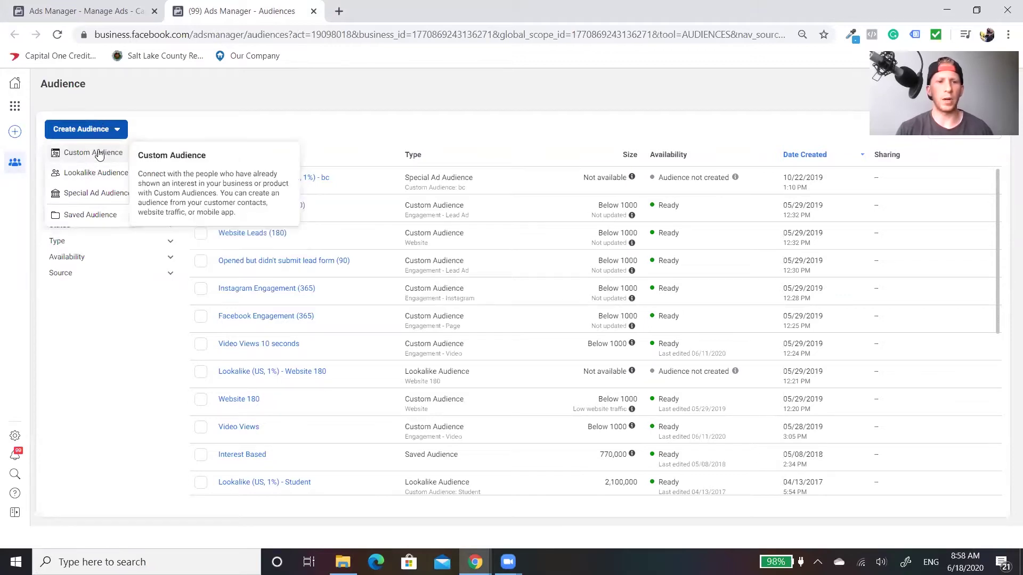
left_click(99, 154)
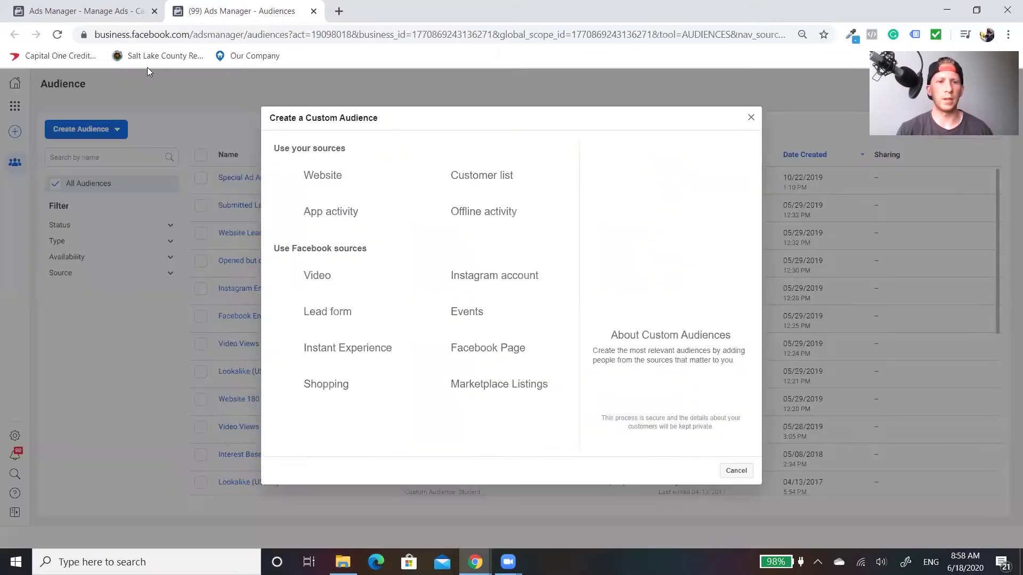
mouse_move(486, 185)
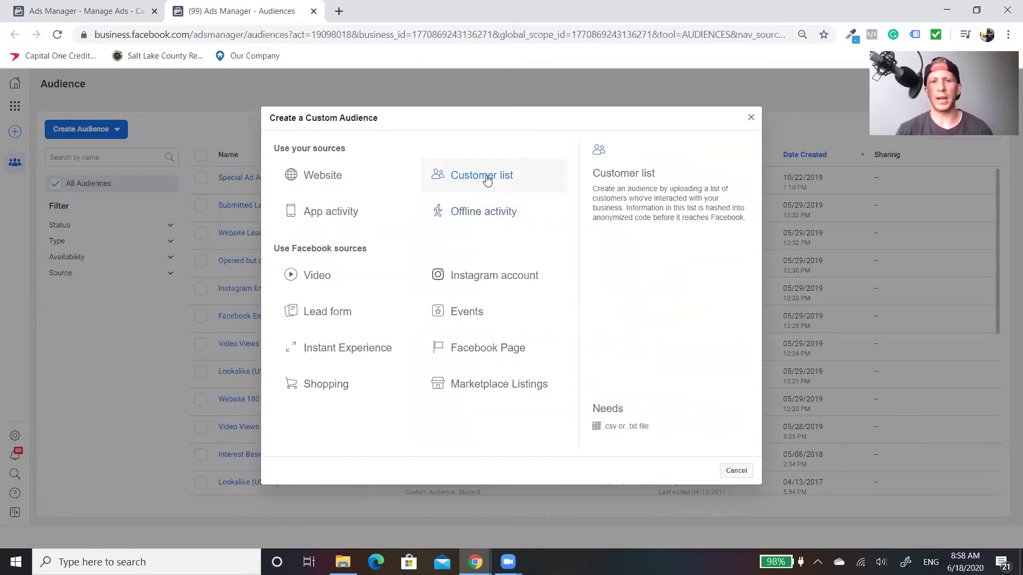
left_click(487, 180)
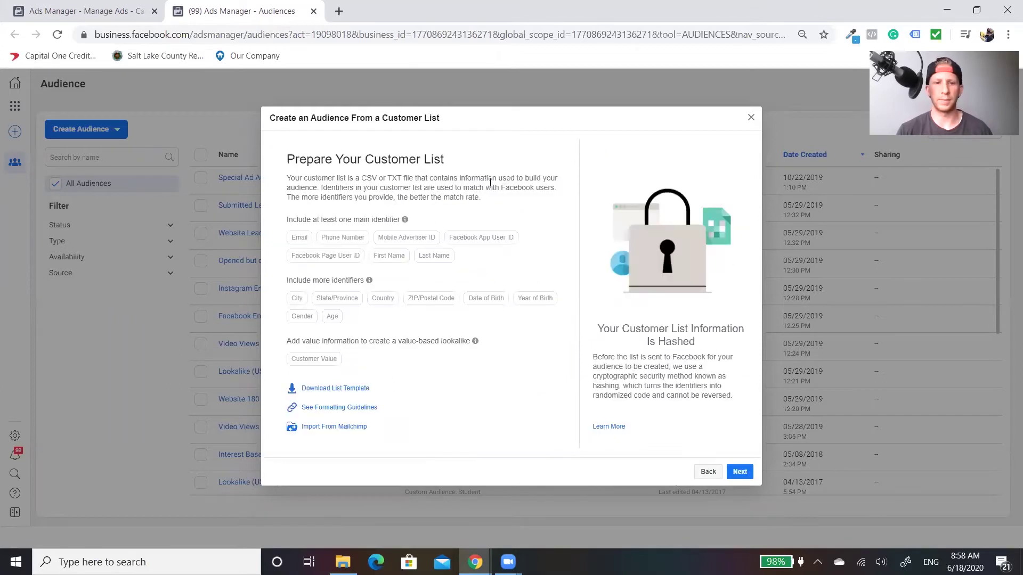
left_click(738, 472)
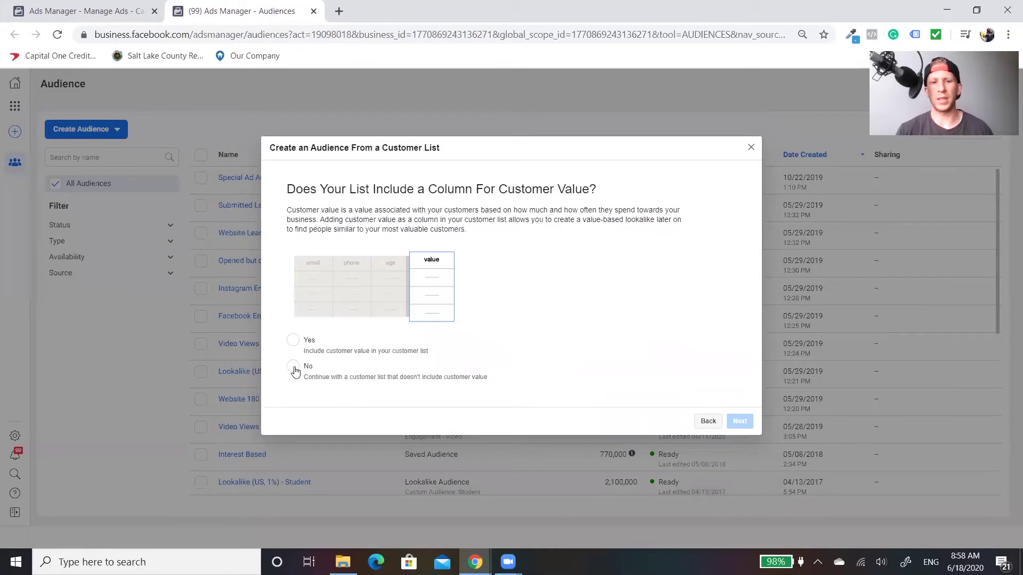
left_click(295, 366)
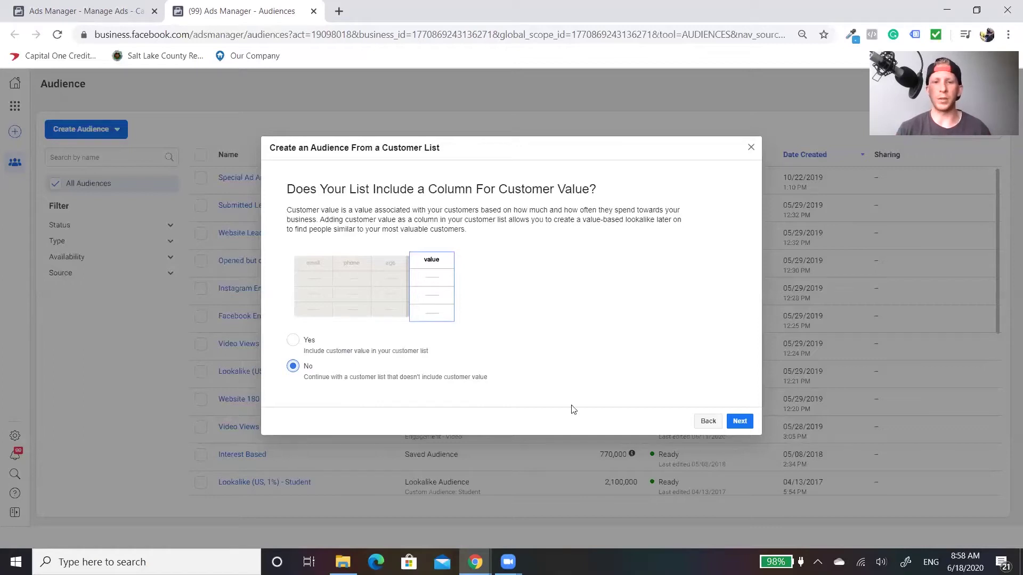
left_click(738, 422)
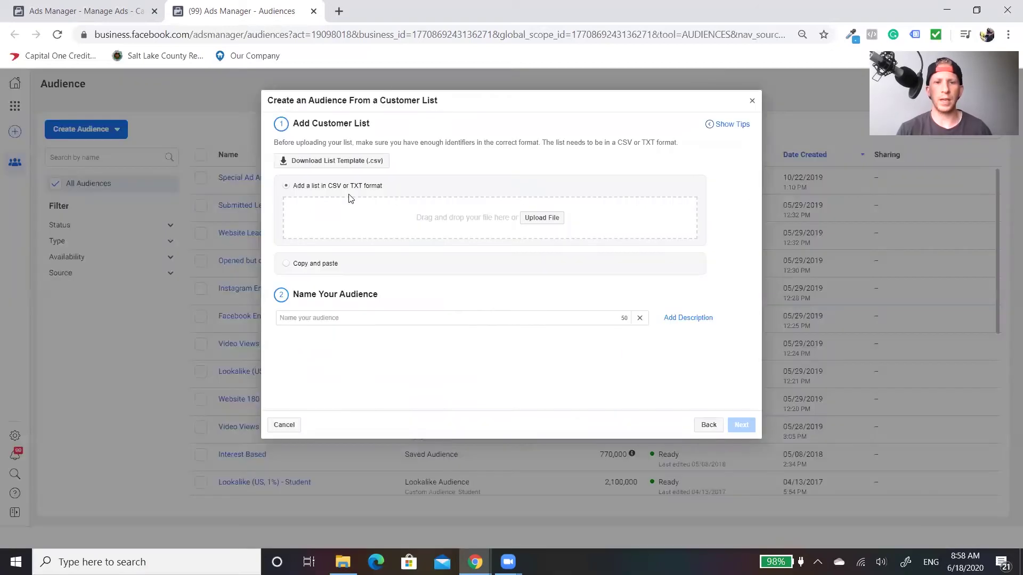
- Upload CRSAddressExport Redacted.csv from Downloads and name the audience 'CRM File'
left_click(542, 219)
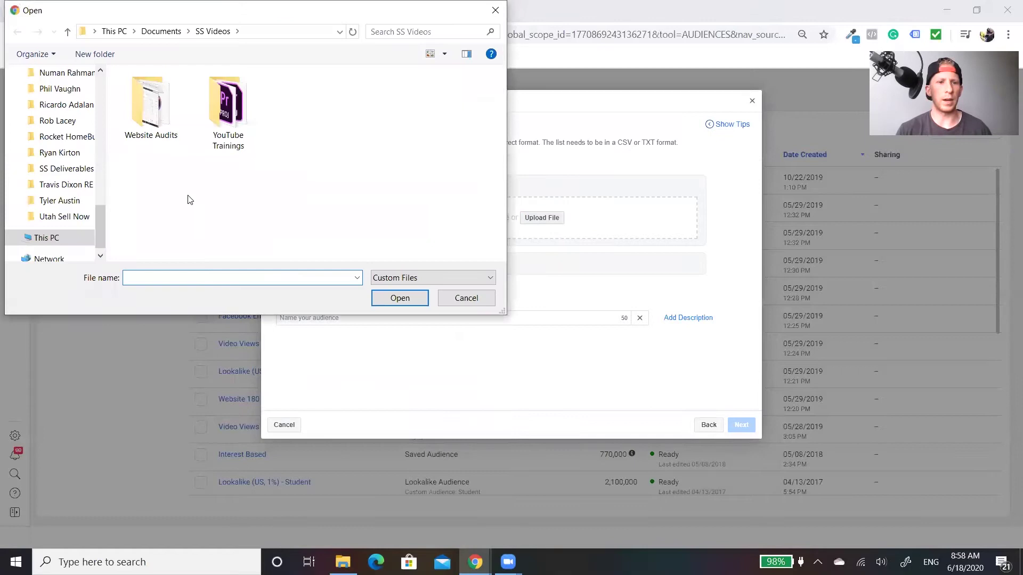
scroll(91, 117, "up", 2)
scroll(92, 117, "up", 5)
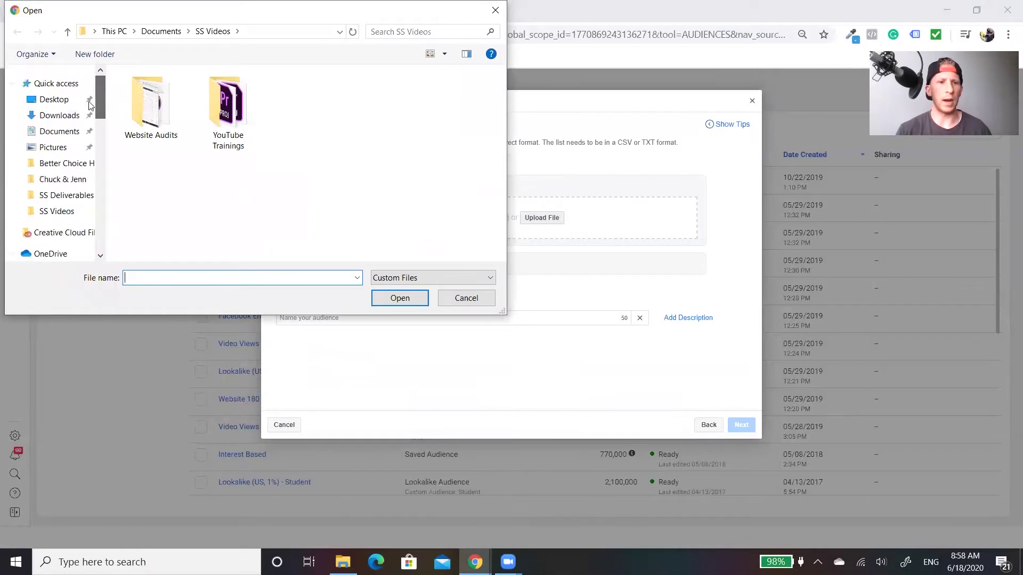
left_click(60, 115)
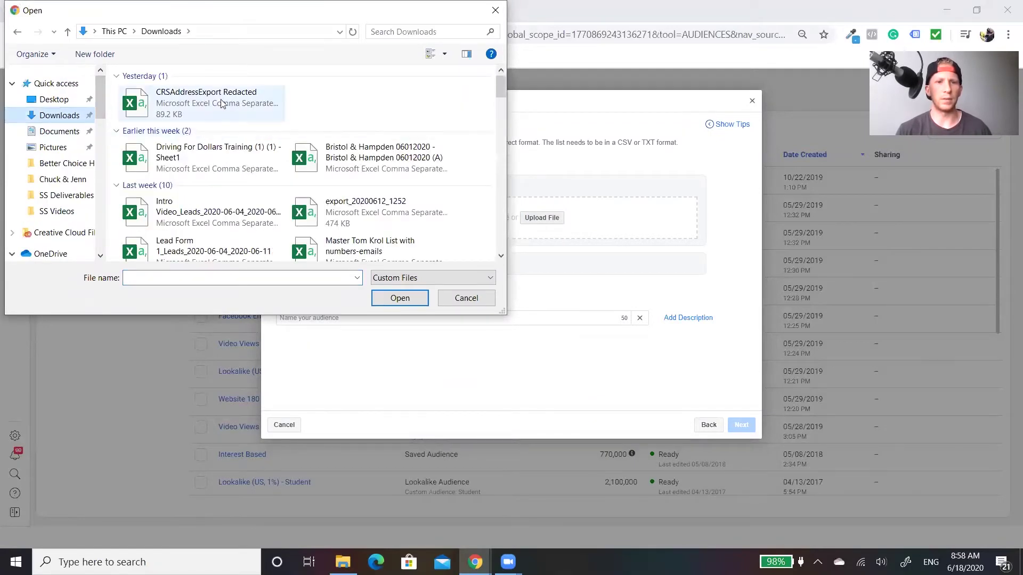
left_click(223, 111)
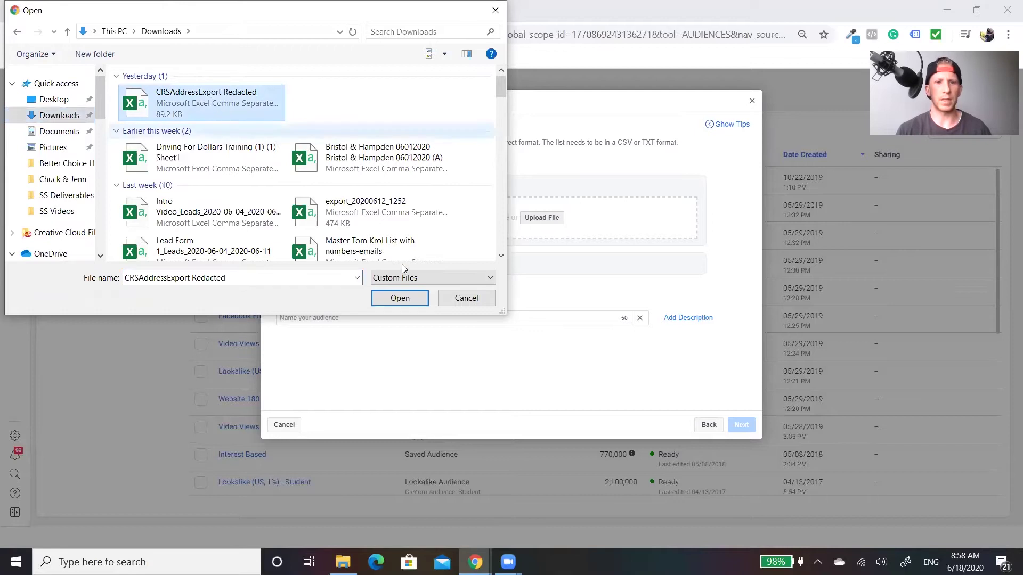
left_click(400, 298)
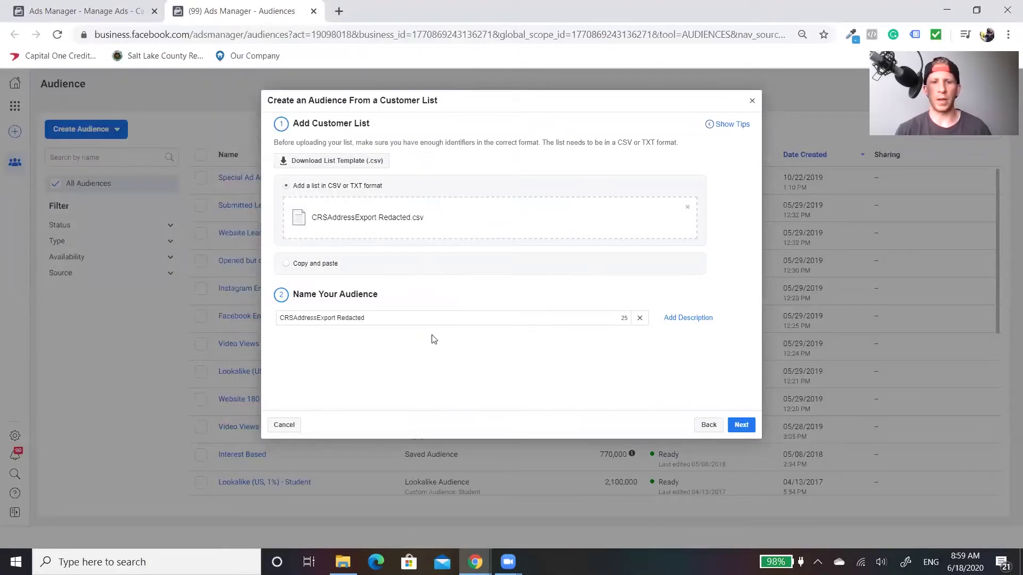
left_click_drag(278, 317, 595, 331)
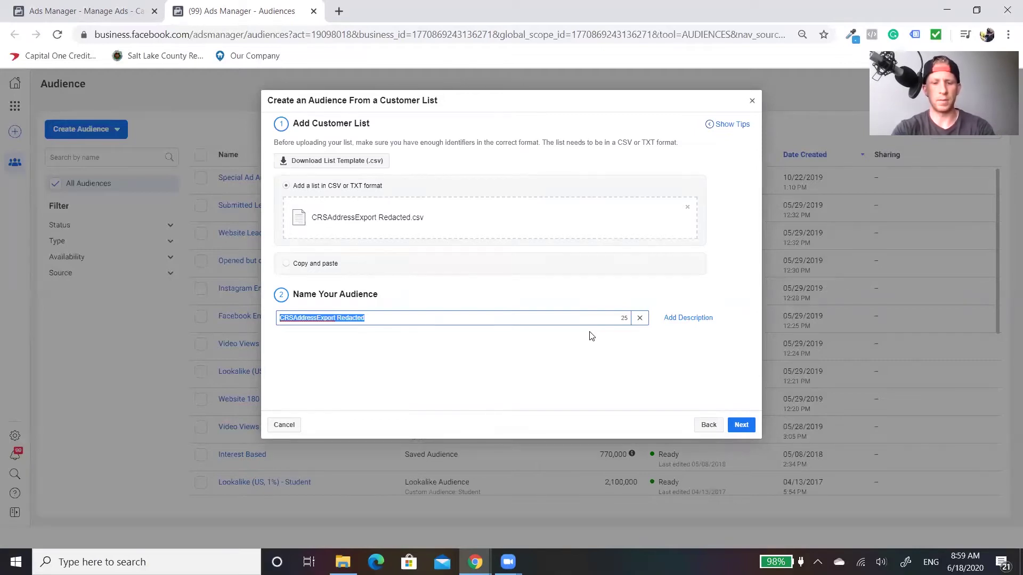
type("CRM File")
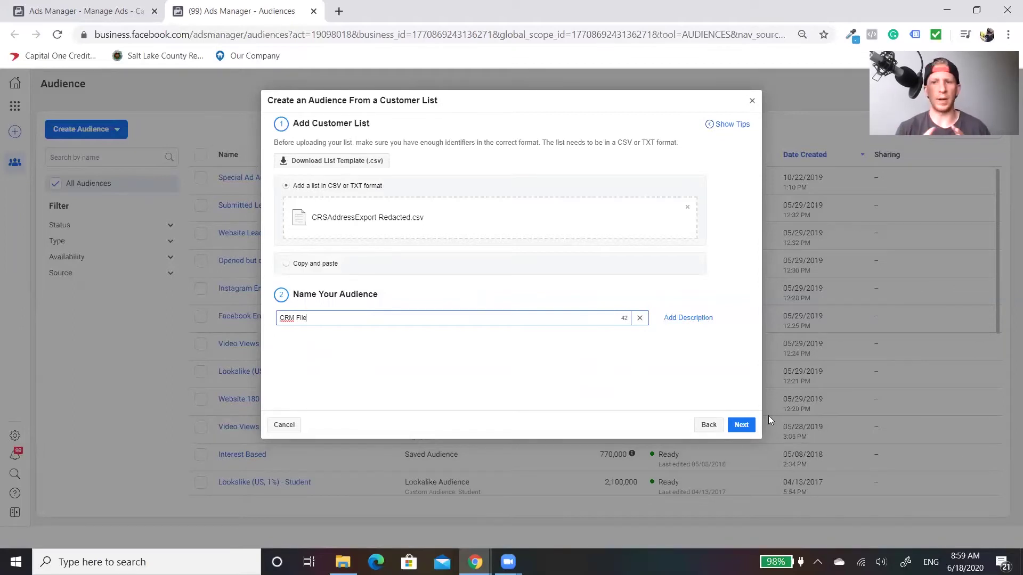
left_click(740, 426)
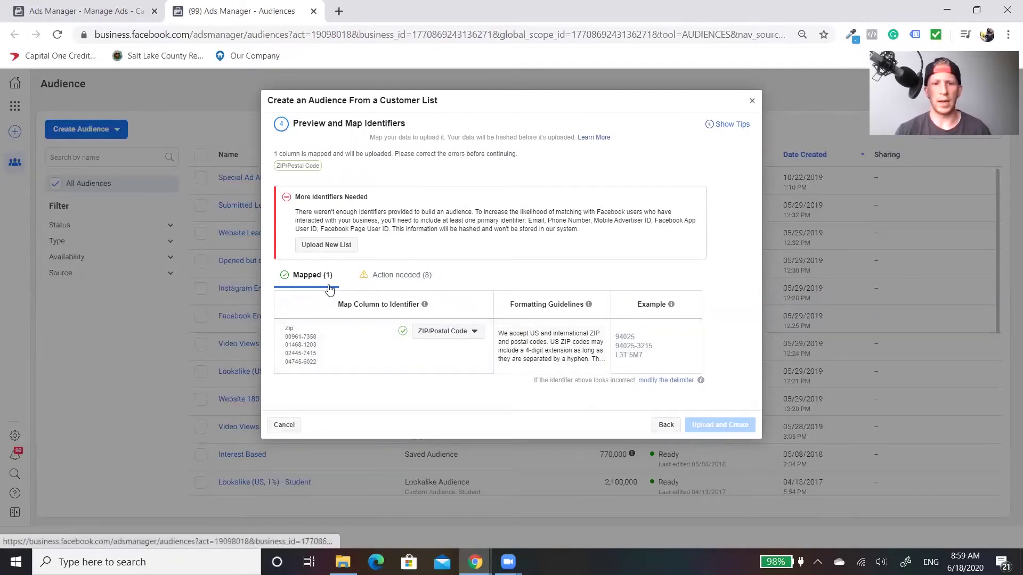
- Map the FirstName, LastName, City and State columns to First Name, Last Name, City and State/Province
left_click(394, 281)
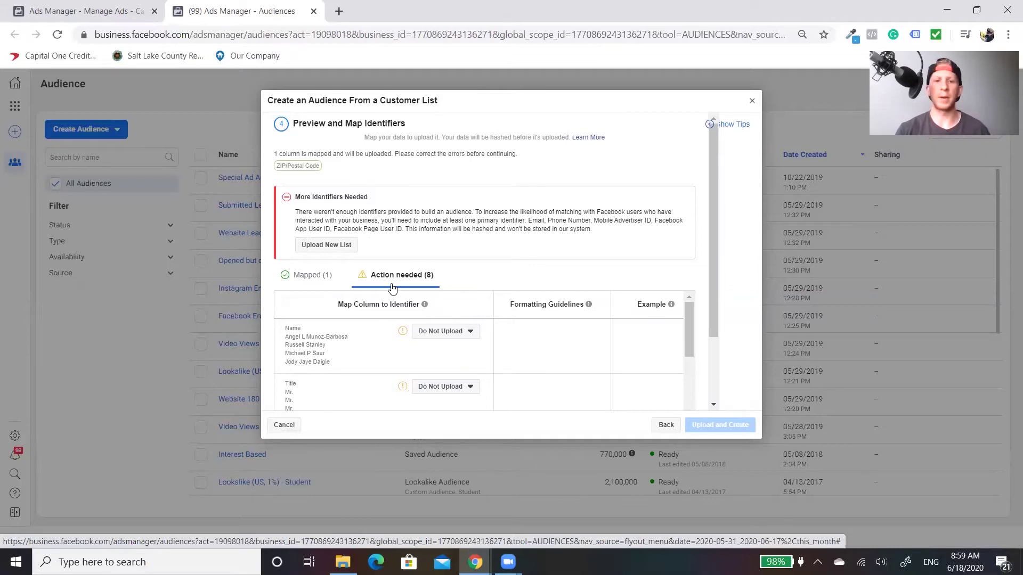
scroll(420, 301, "down", 1)
scroll(471, 292, "down", 1)
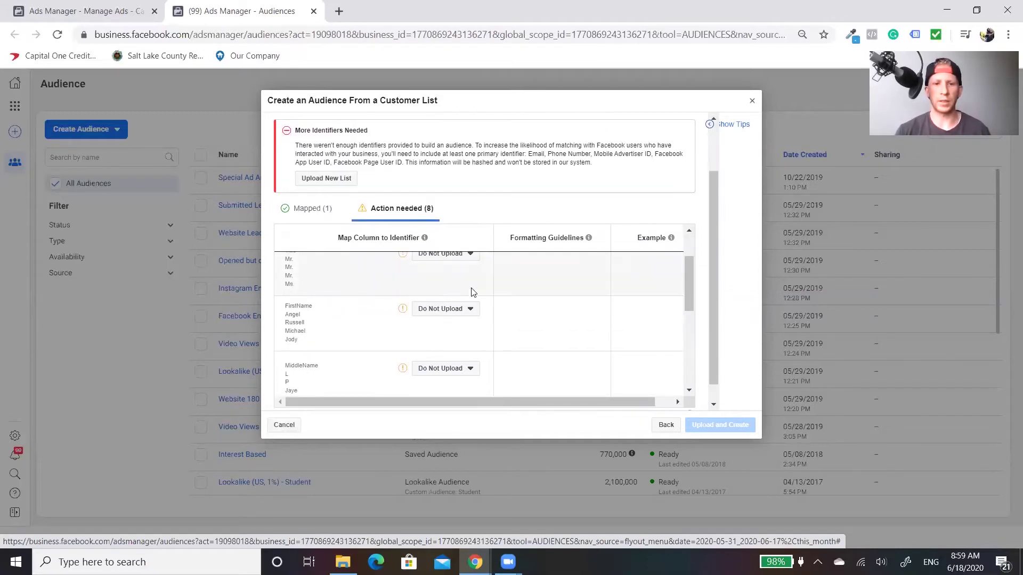
left_click(463, 310)
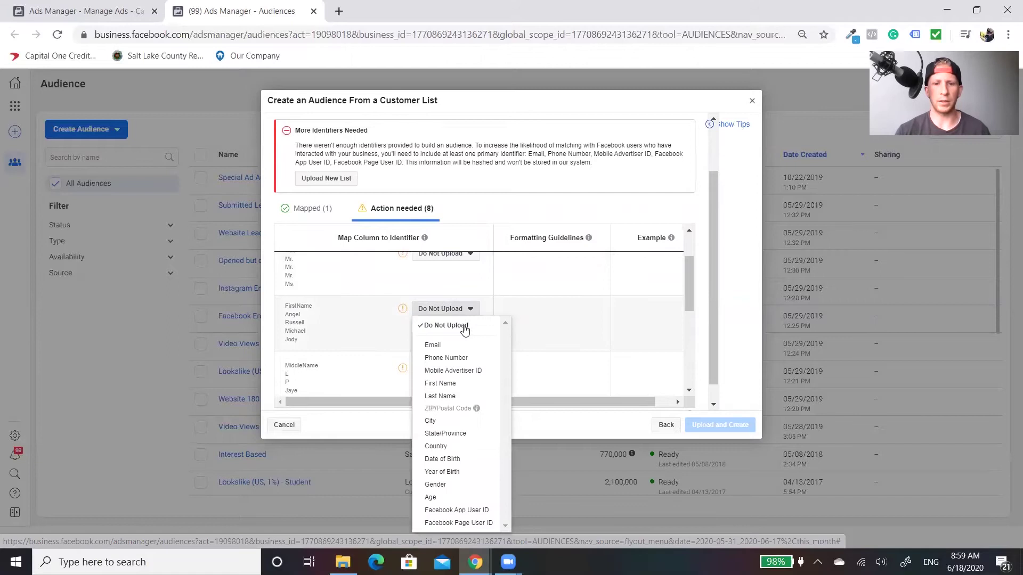
left_click(450, 383)
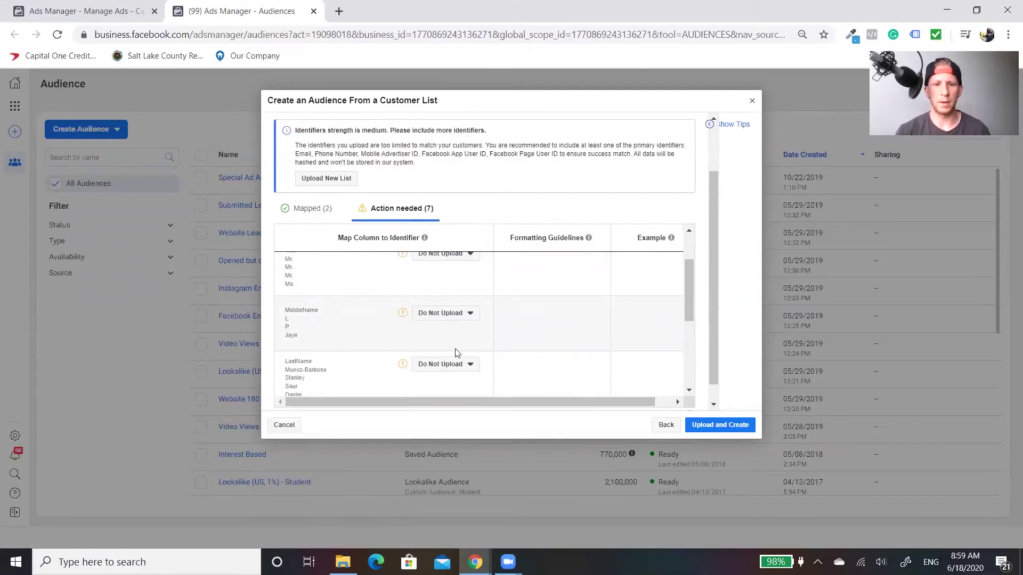
left_click(448, 364)
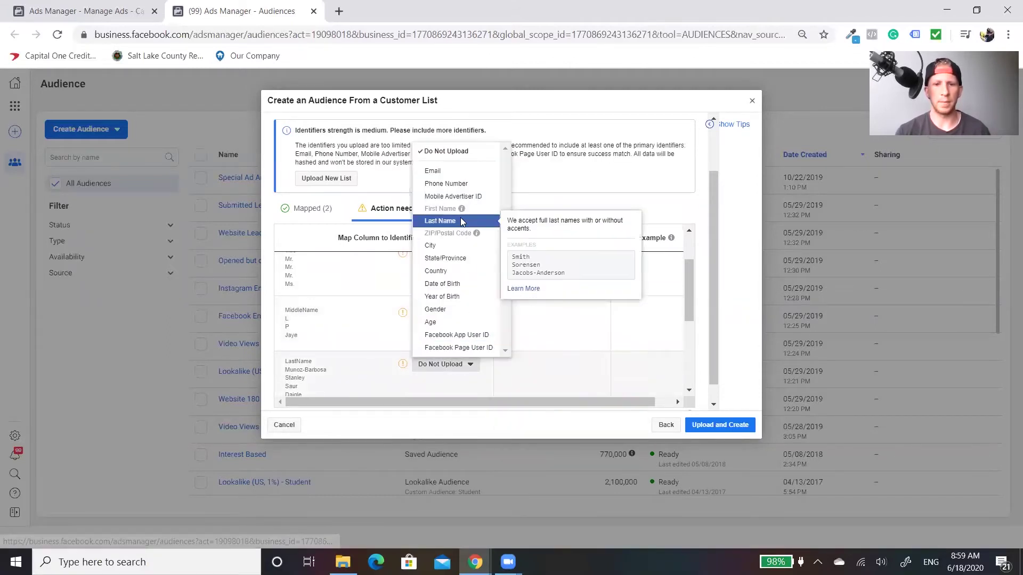
left_click(460, 222)
scroll(450, 347, "down", 3)
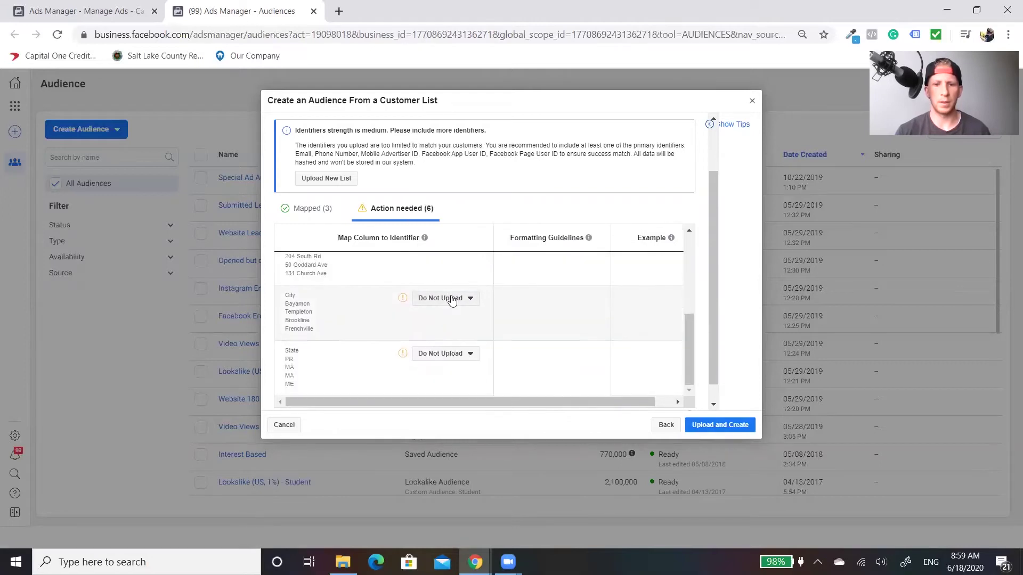
left_click(452, 300)
left_click(448, 407)
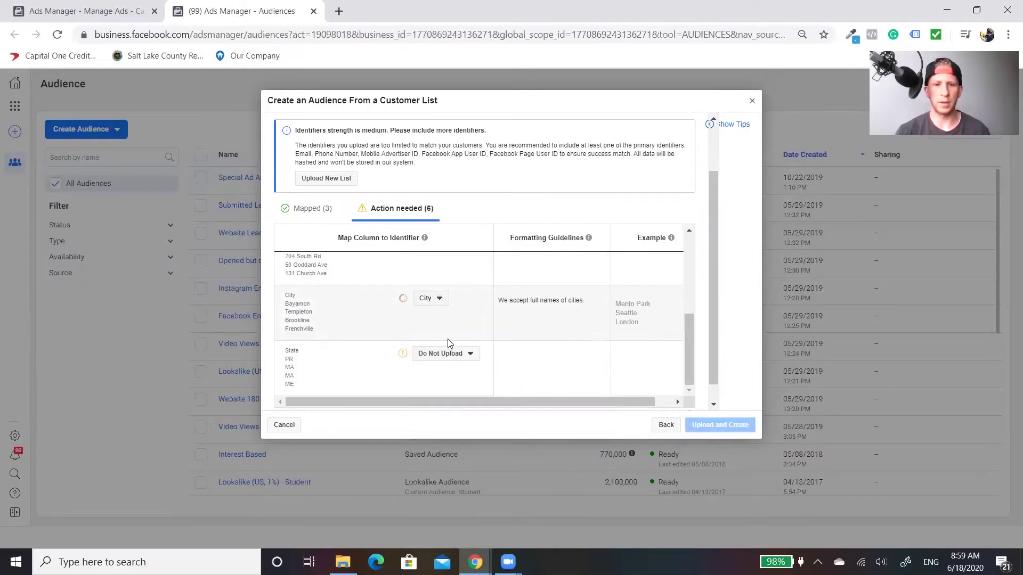
left_click(453, 356)
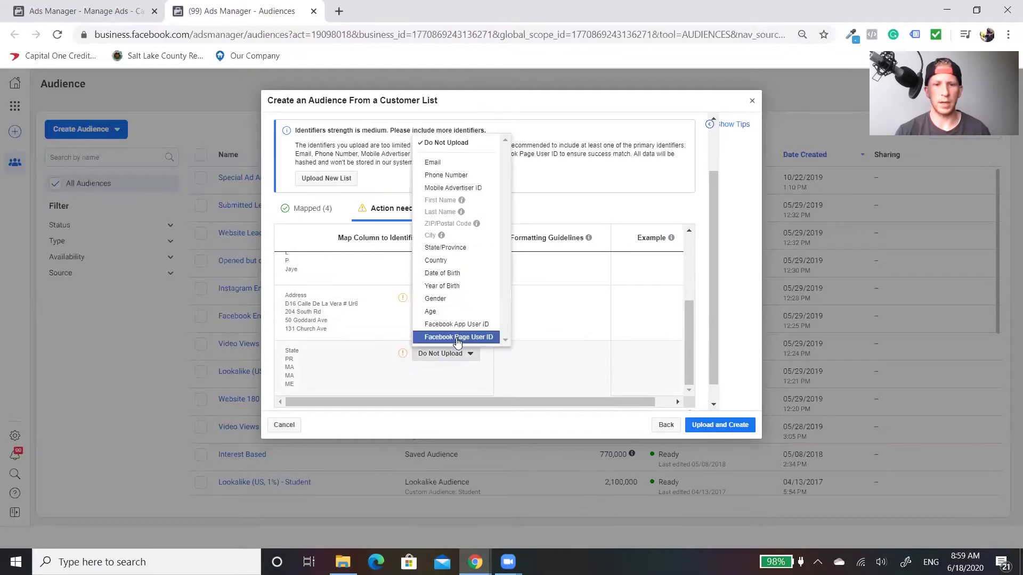
left_click(450, 248)
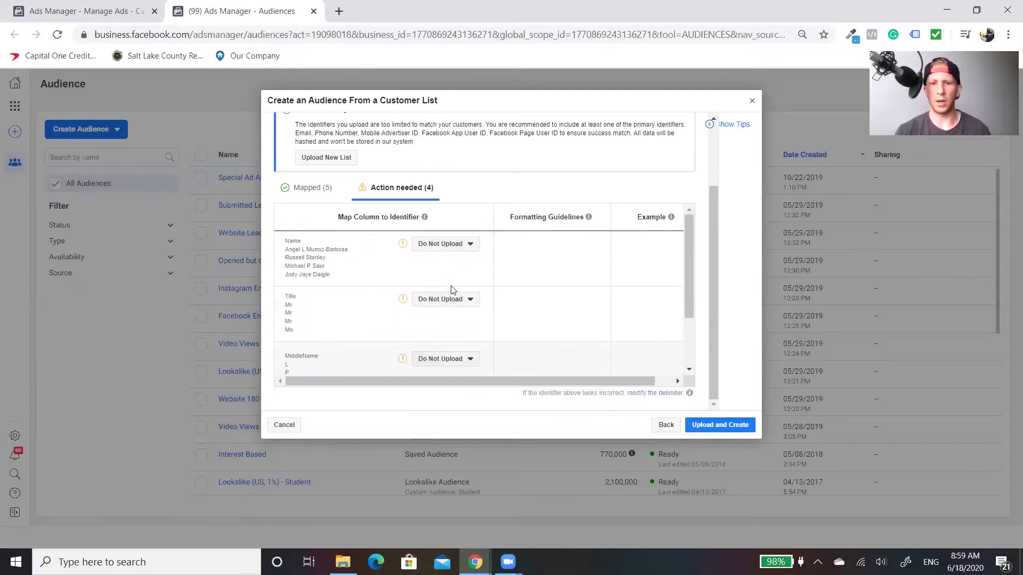
- Review the mapped columns and upload the list to create the audience
left_click(309, 188)
scroll(349, 323, "down", 2)
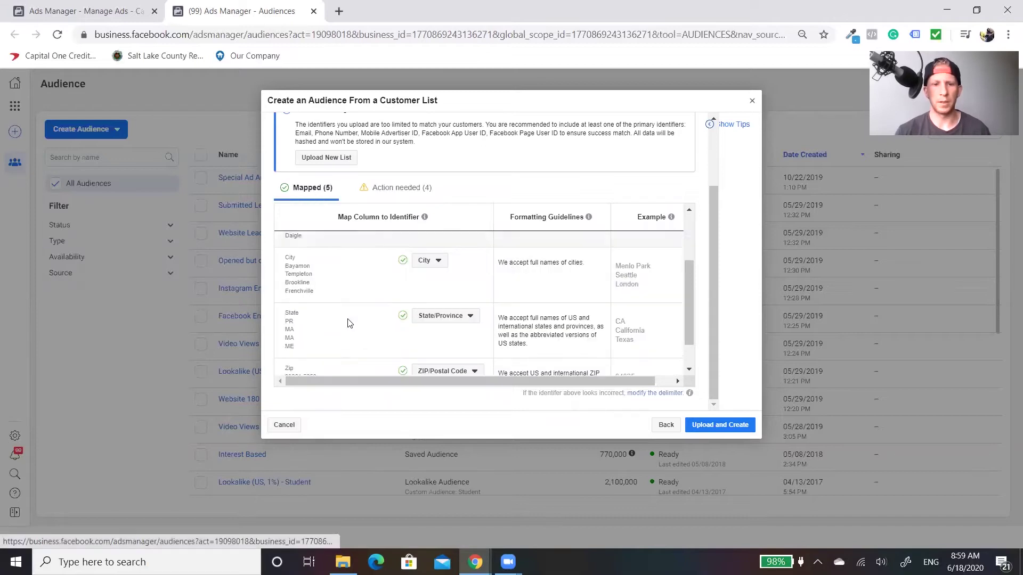
scroll(341, 330, "down", 1)
scroll(327, 336, "up", 3)
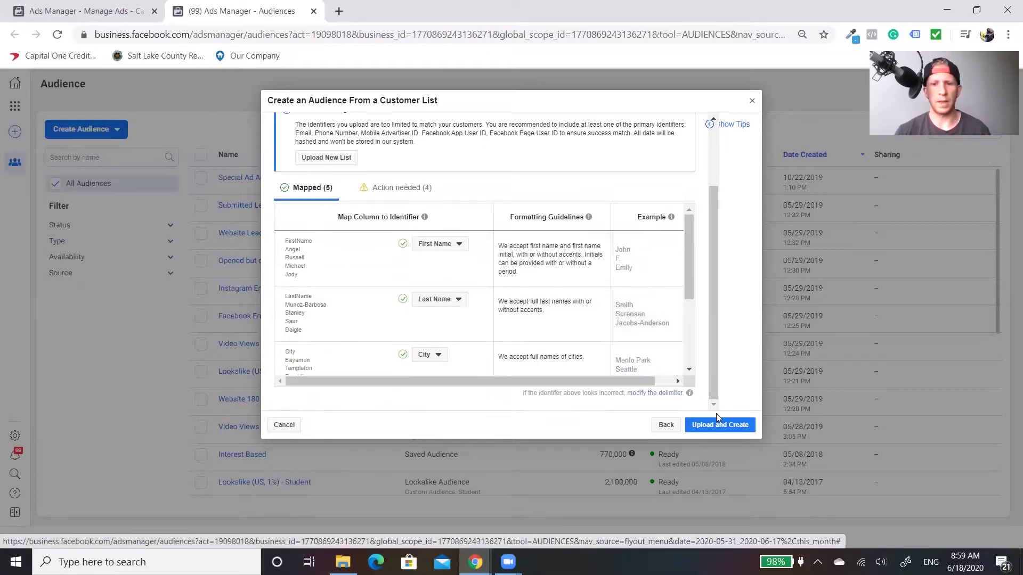
left_click(727, 424)
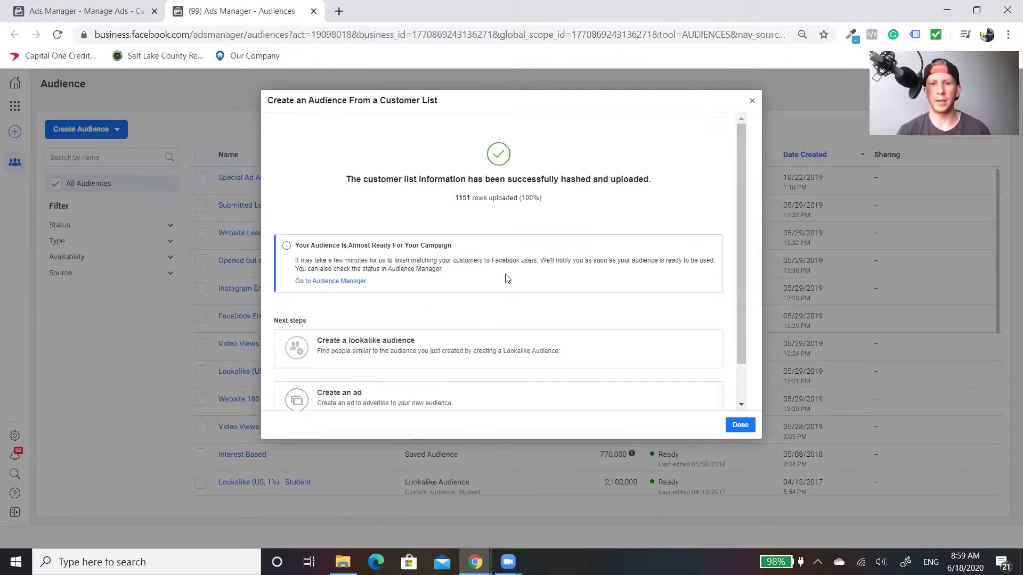
- Close the upload dialog and check the new CRM File audience's populating status
left_click(742, 427)
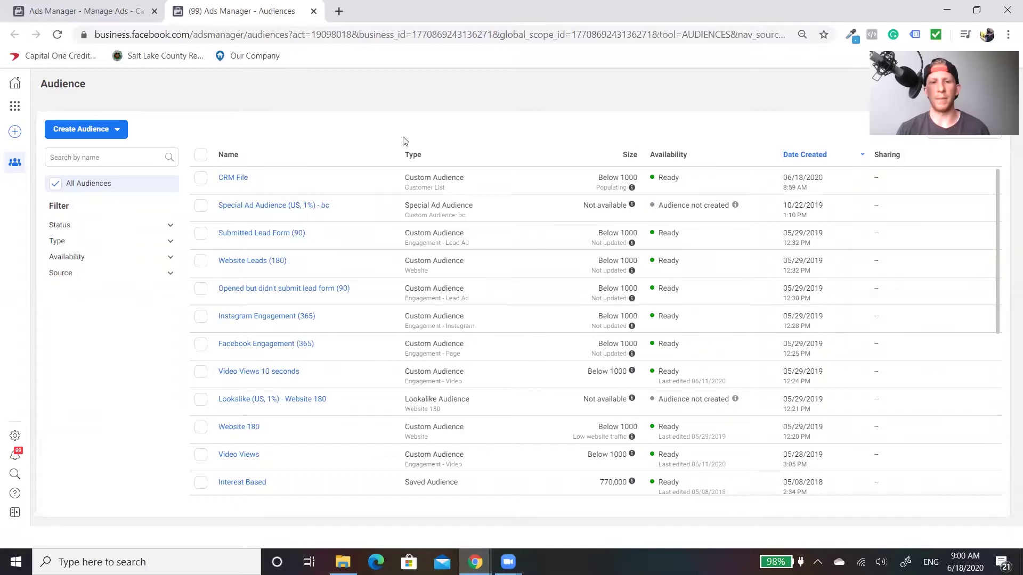
mouse_move(233, 184)
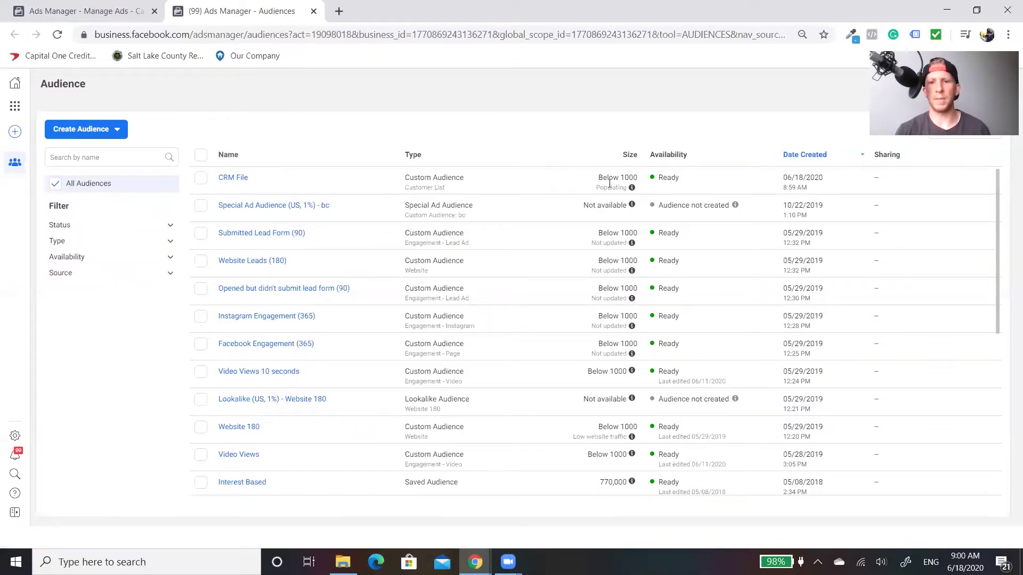
mouse_move(610, 184)
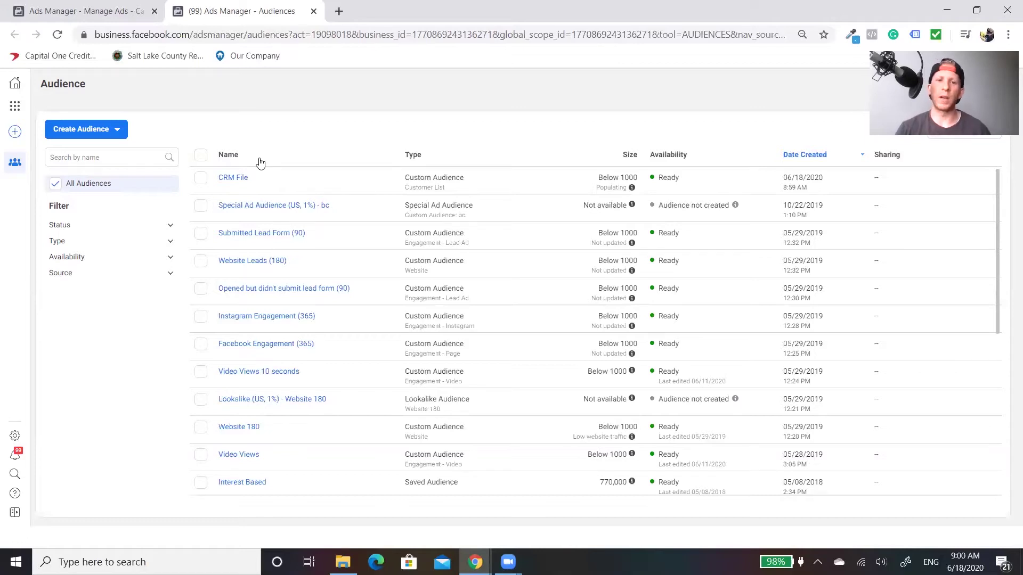
left_click(106, 129)
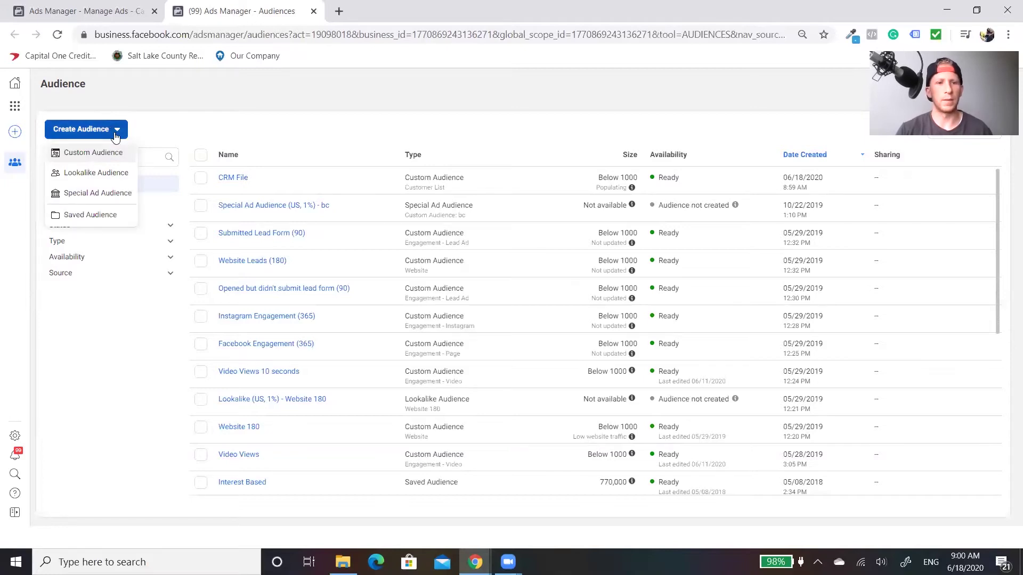
left_click(89, 152)
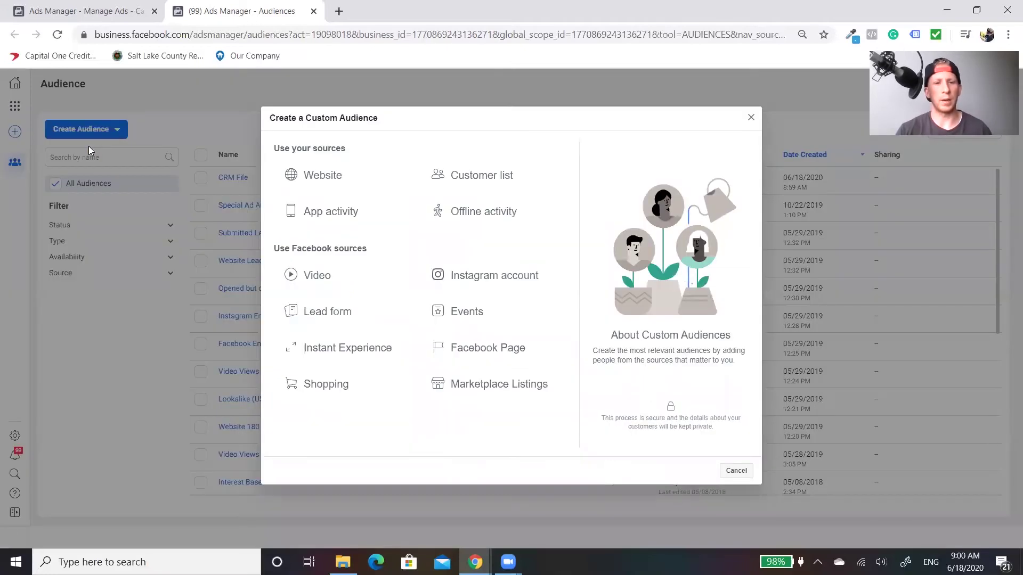
left_click(330, 182)
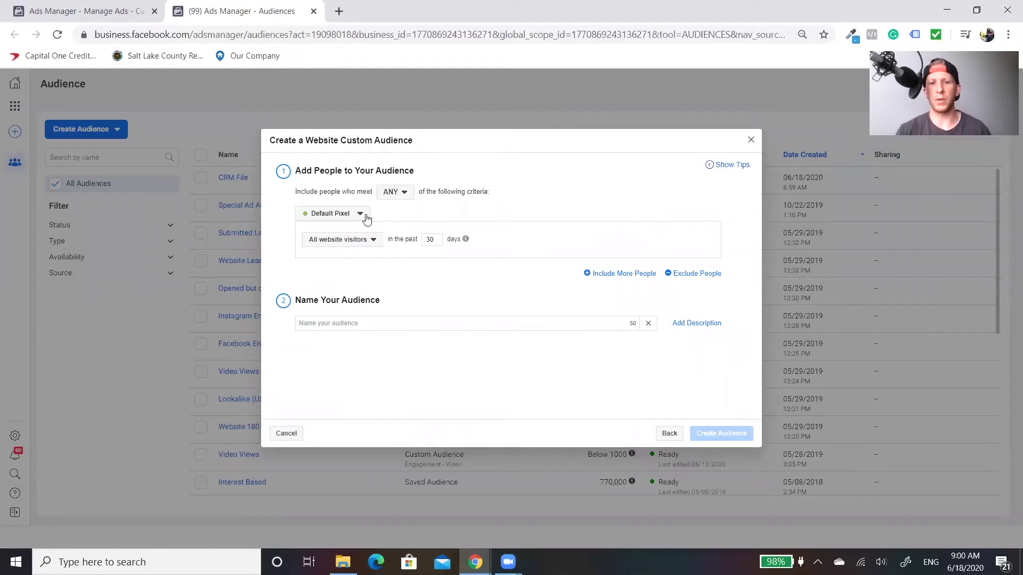
left_click_drag(435, 240, 425, 238)
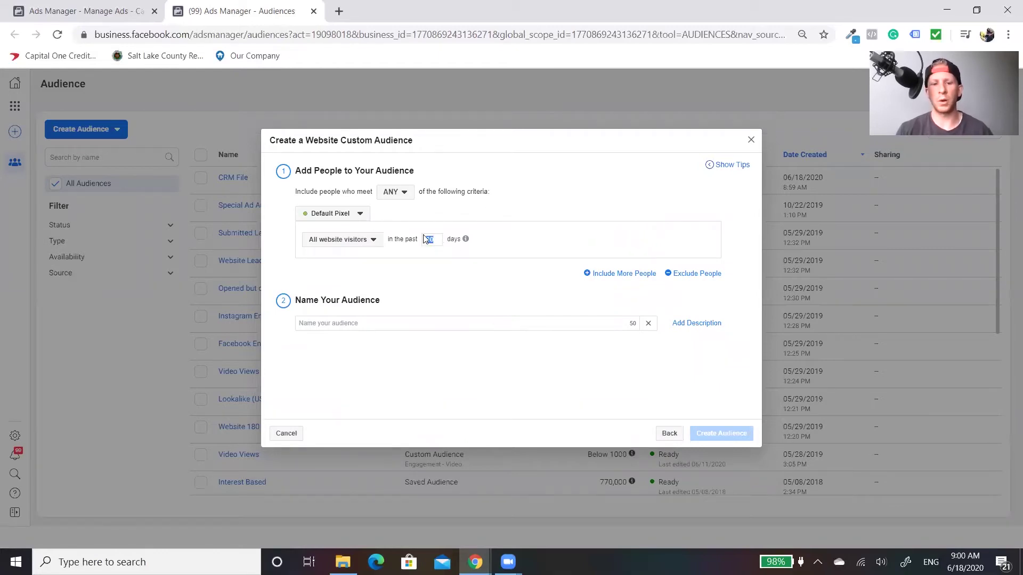
type("180")
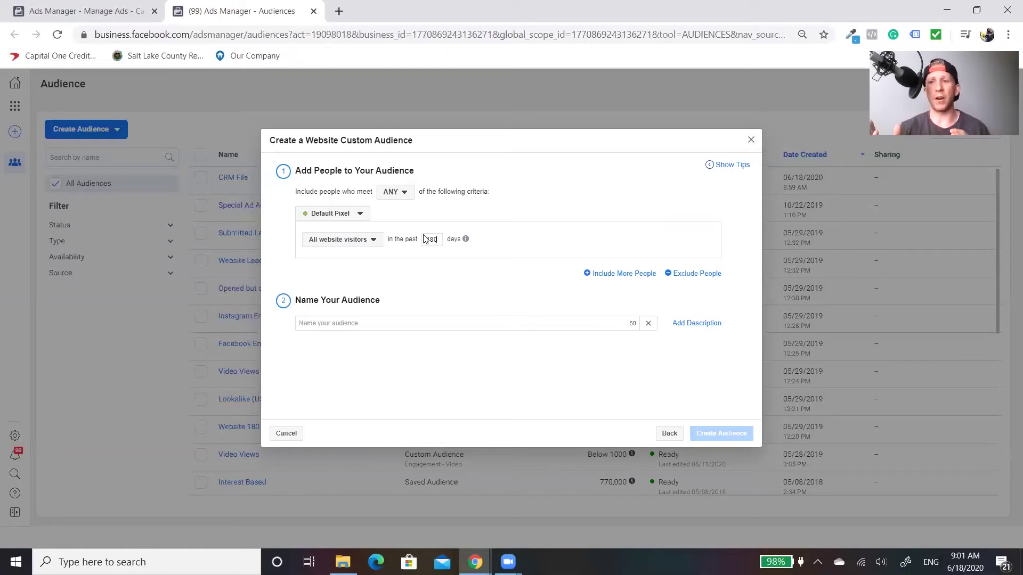
left_click(384, 326)
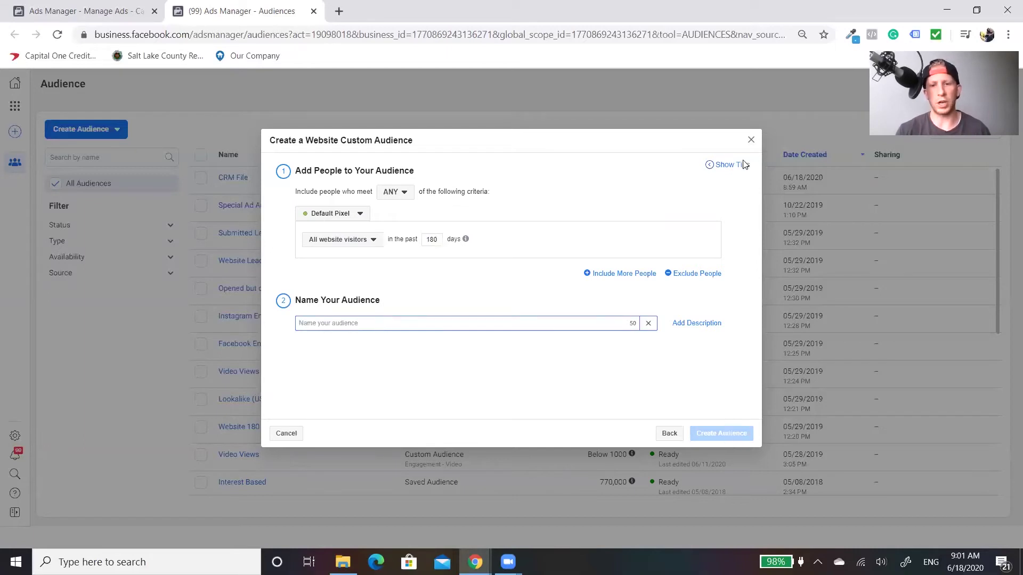
left_click(751, 139)
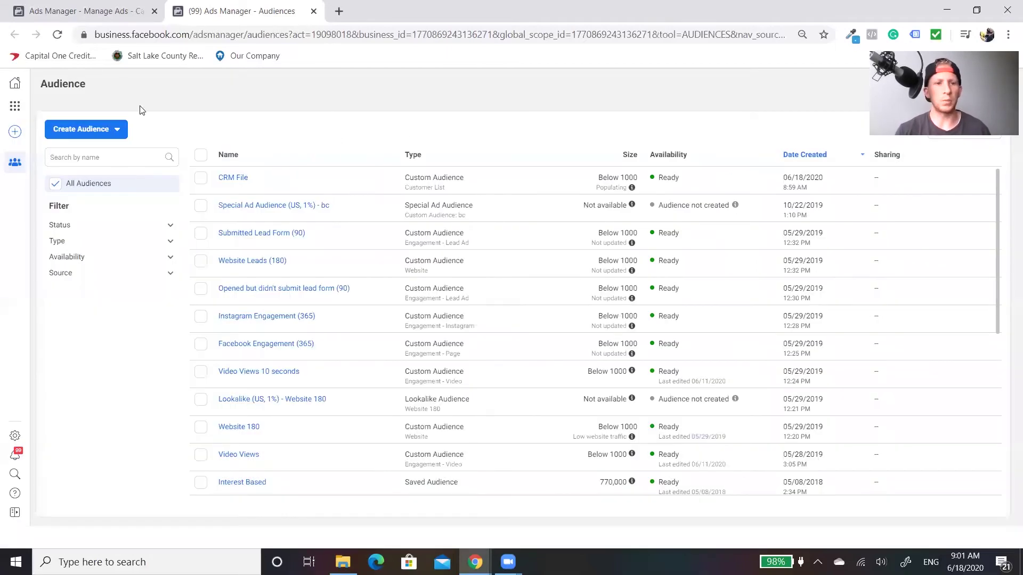
left_click(104, 137)
left_click(128, 152)
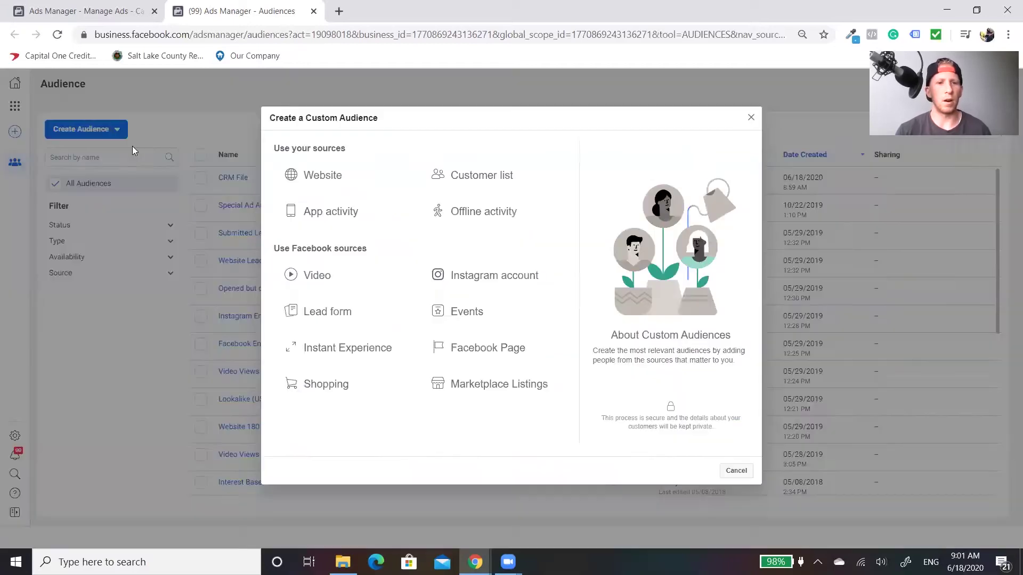
left_click(324, 277)
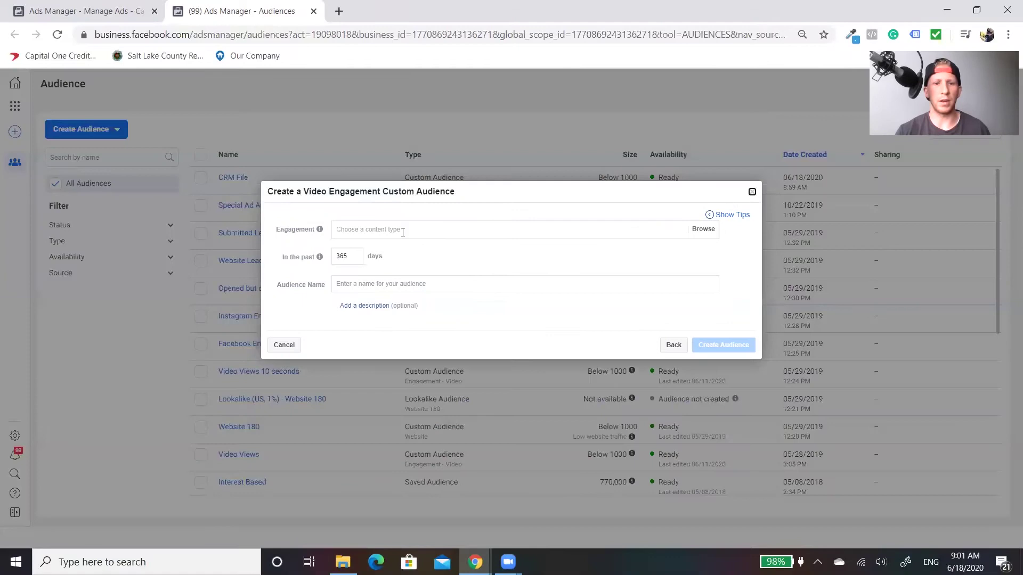
left_click(402, 230)
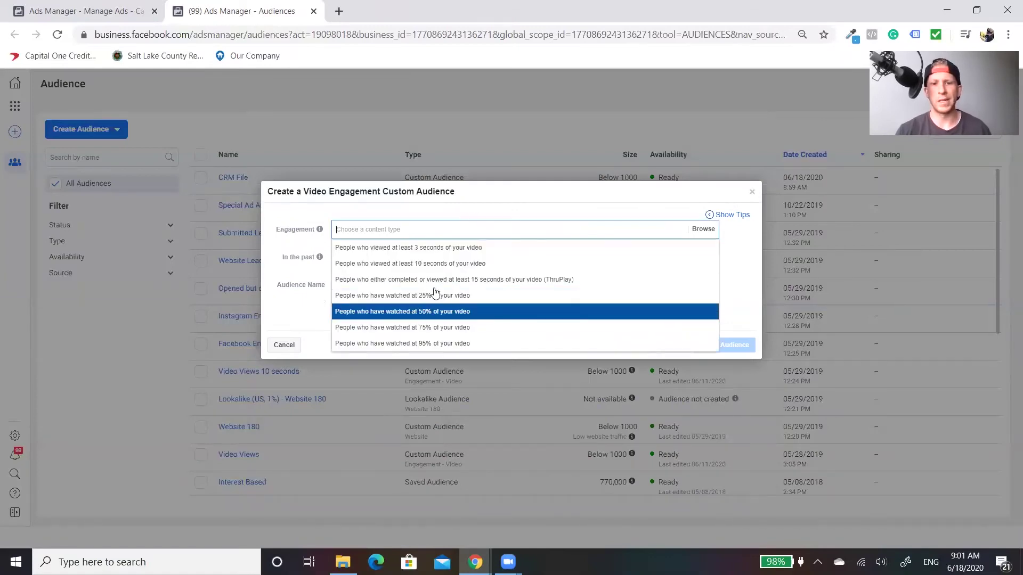
left_click(433, 312)
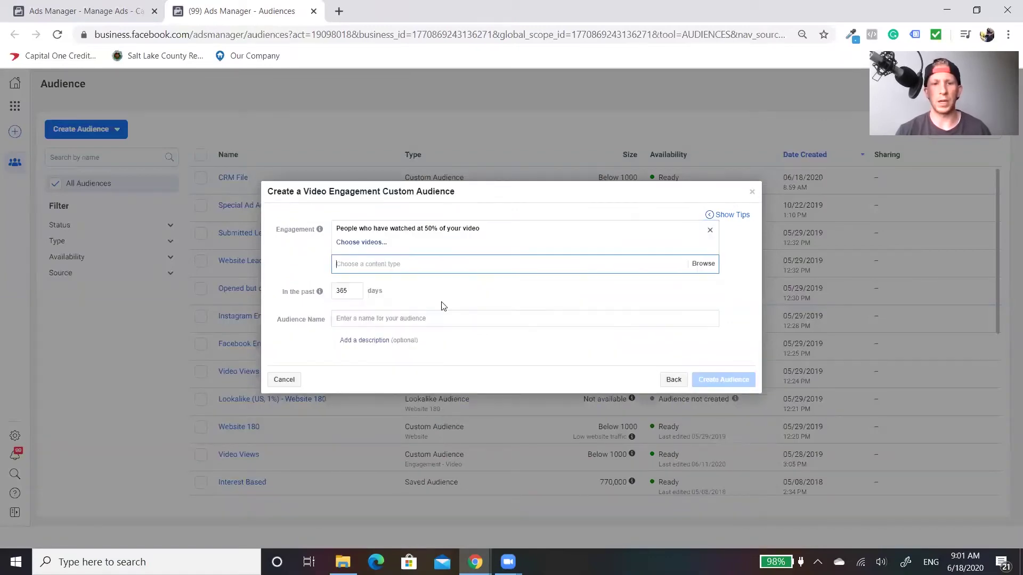
left_click(370, 244)
left_click(406, 161)
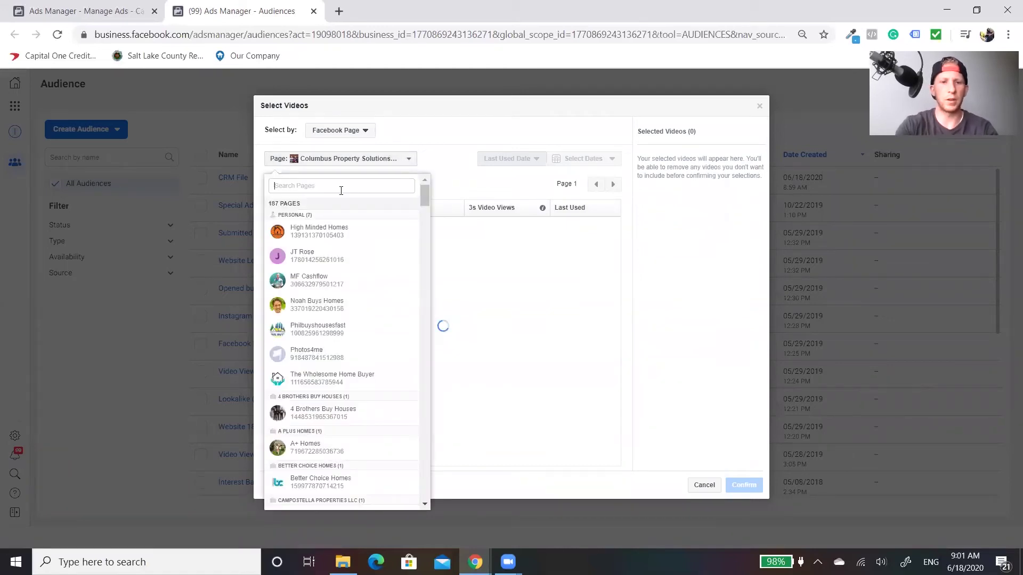
type("silver")
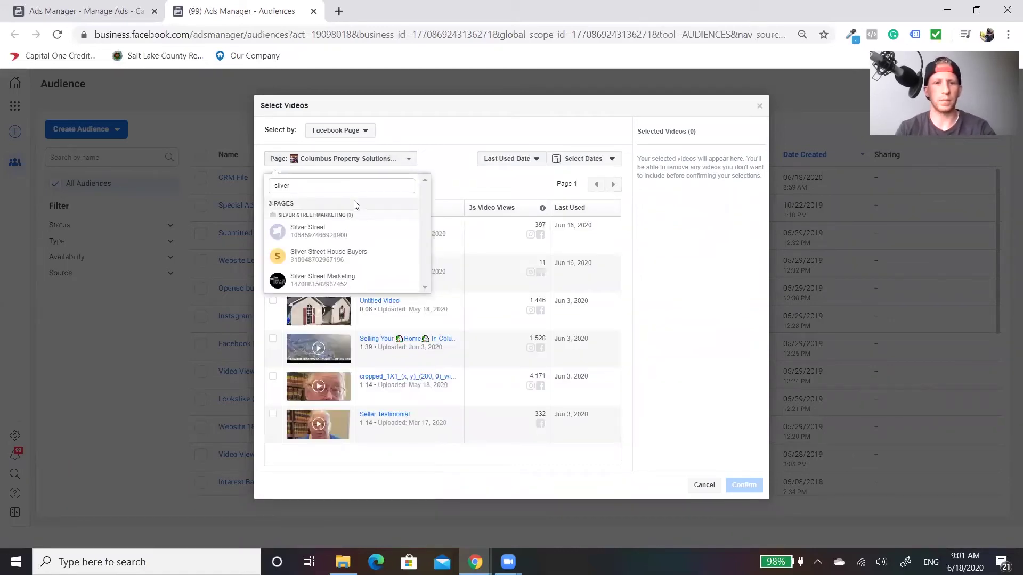
left_click(342, 280)
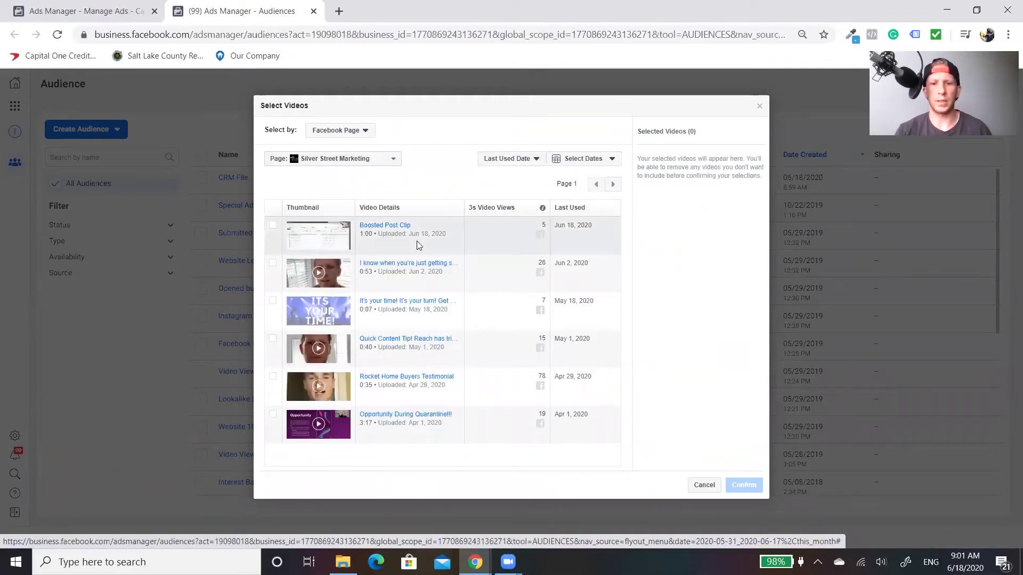
left_click(273, 225)
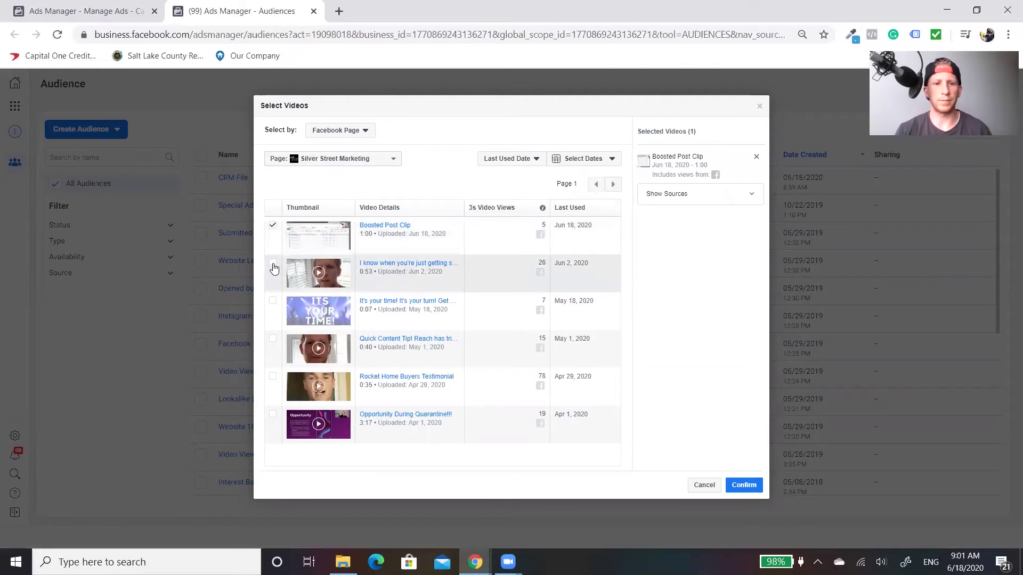
left_click(273, 263)
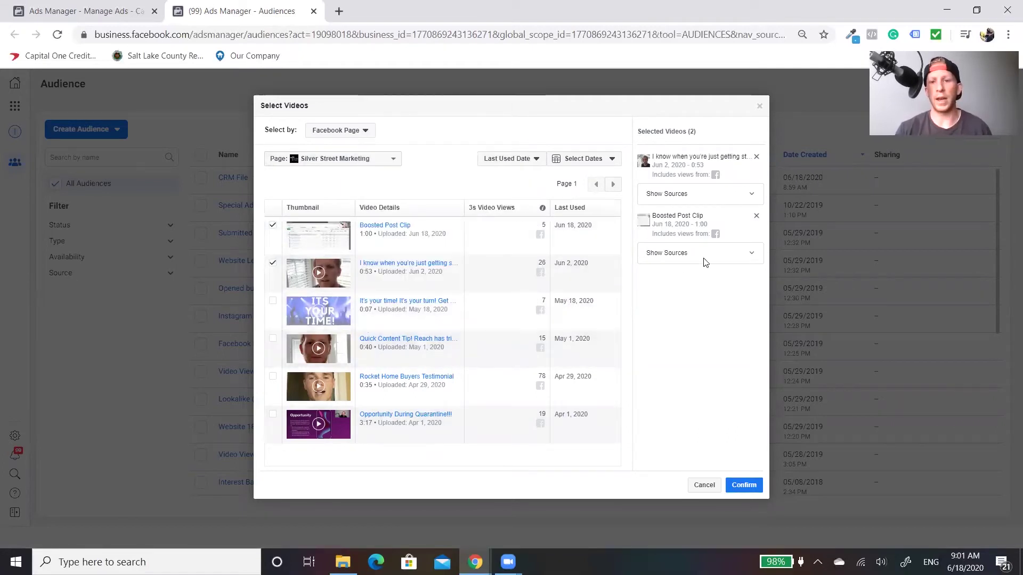
left_click(760, 109)
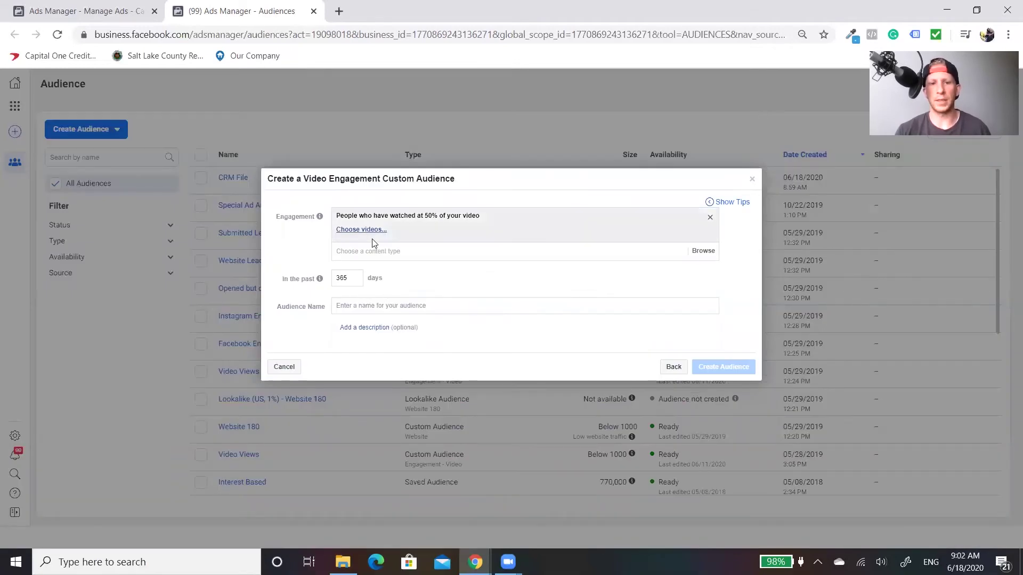
left_click(375, 306)
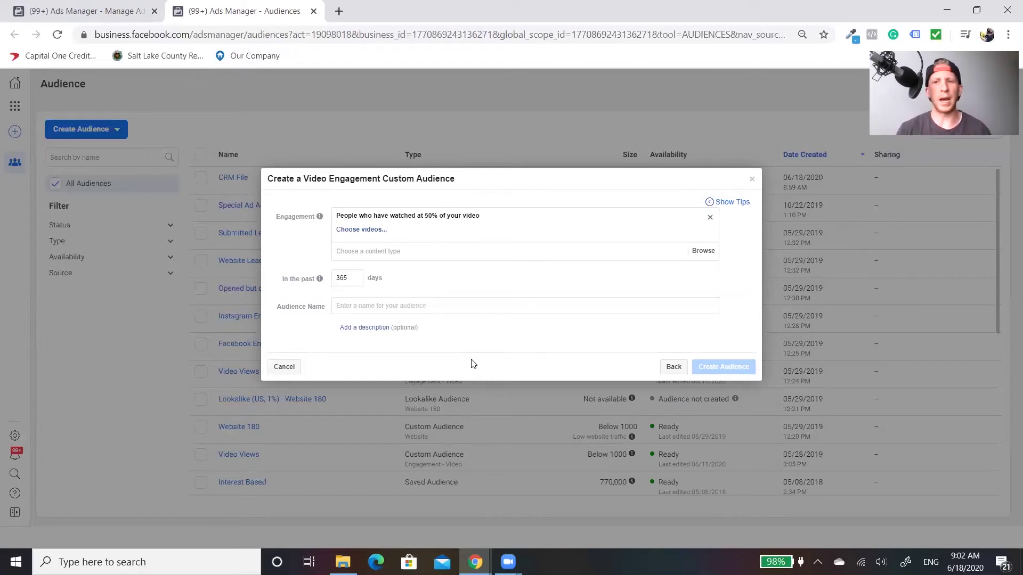
- Cancel the video audience and start a new Custom Audience from Create Audience
left_click(278, 367)
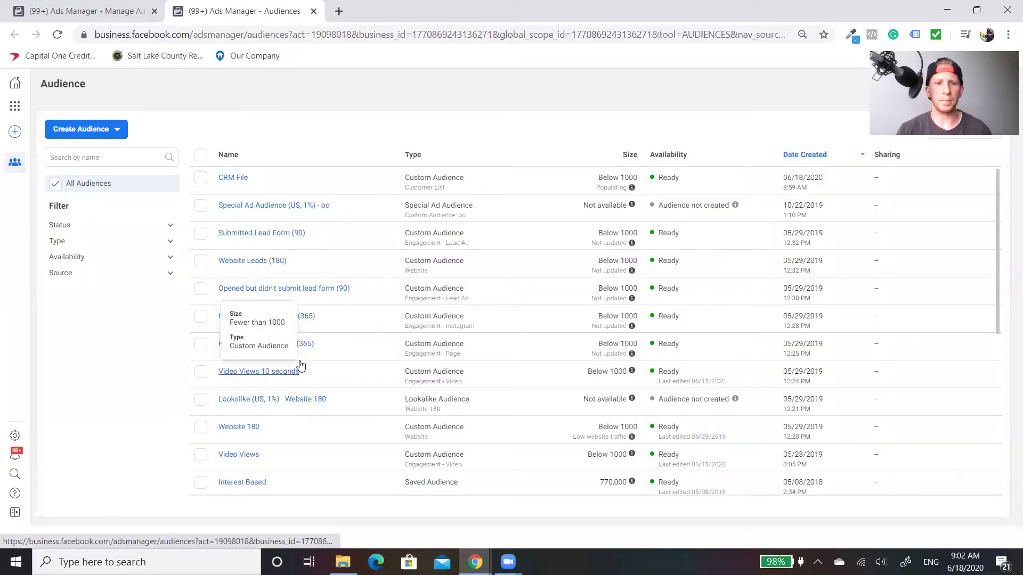
left_click(85, 129)
left_click(92, 154)
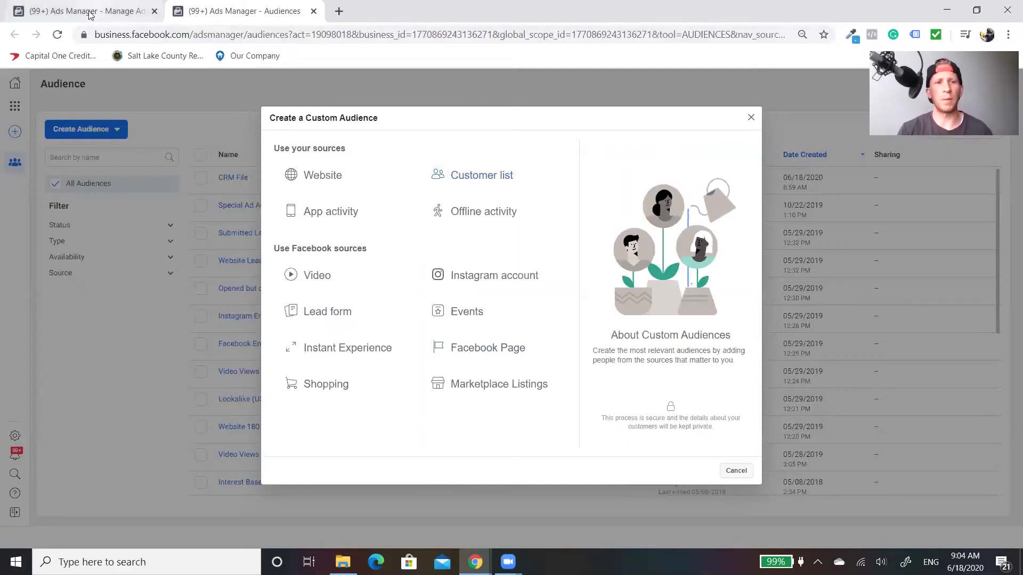
- Open the Post Engagement campaign's Example 1 ad set for editing and scroll to its Audience
left_click(128, 5)
left_click(432, 124)
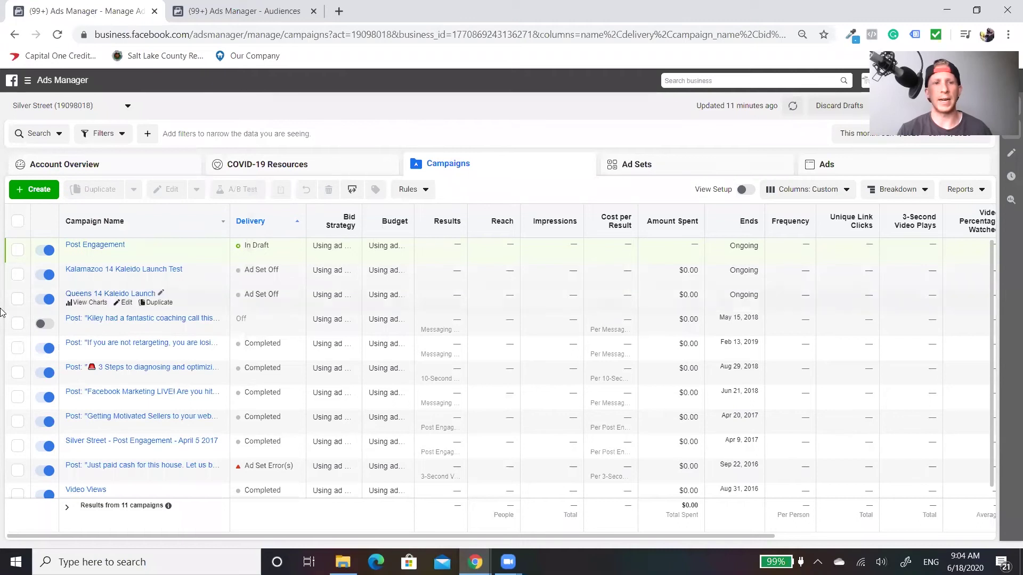
left_click(636, 163)
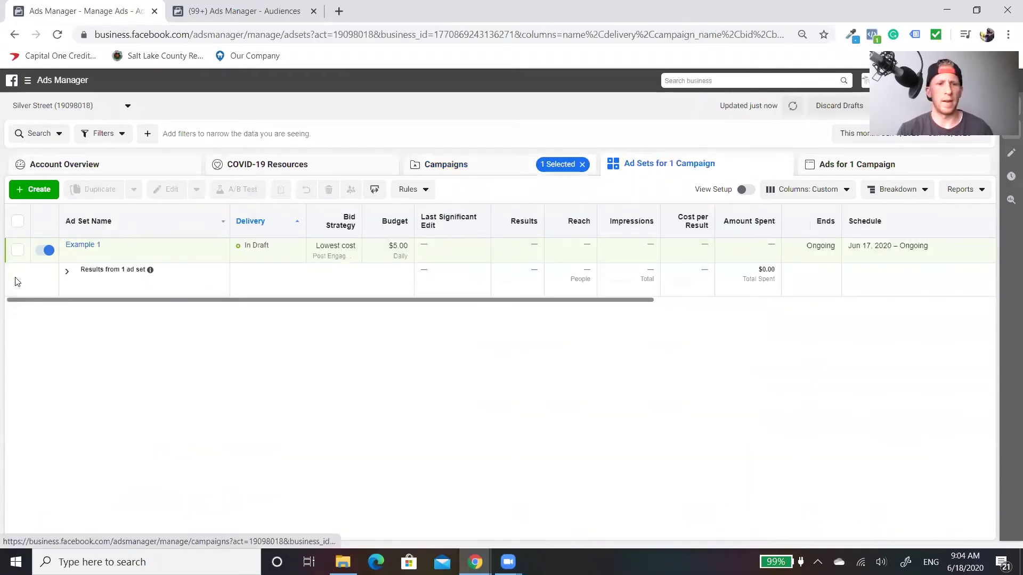
mouse_move(101, 252)
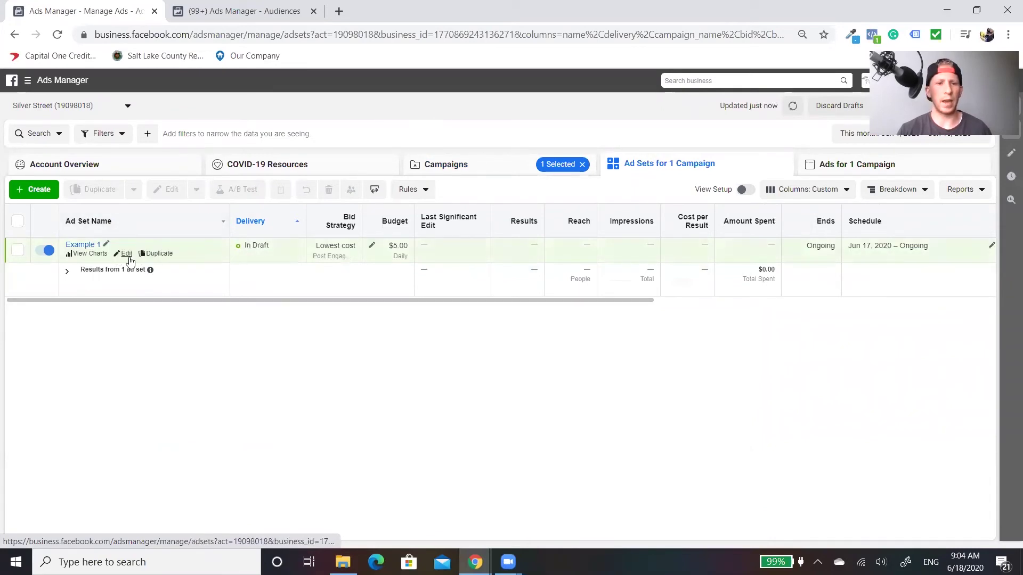
left_click(126, 255)
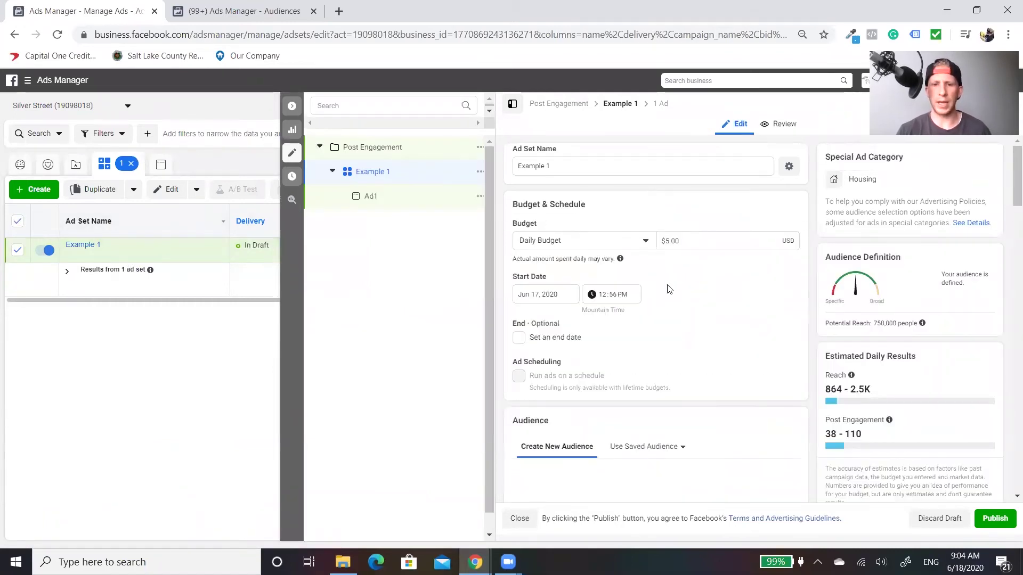
scroll(669, 289, "down", 1)
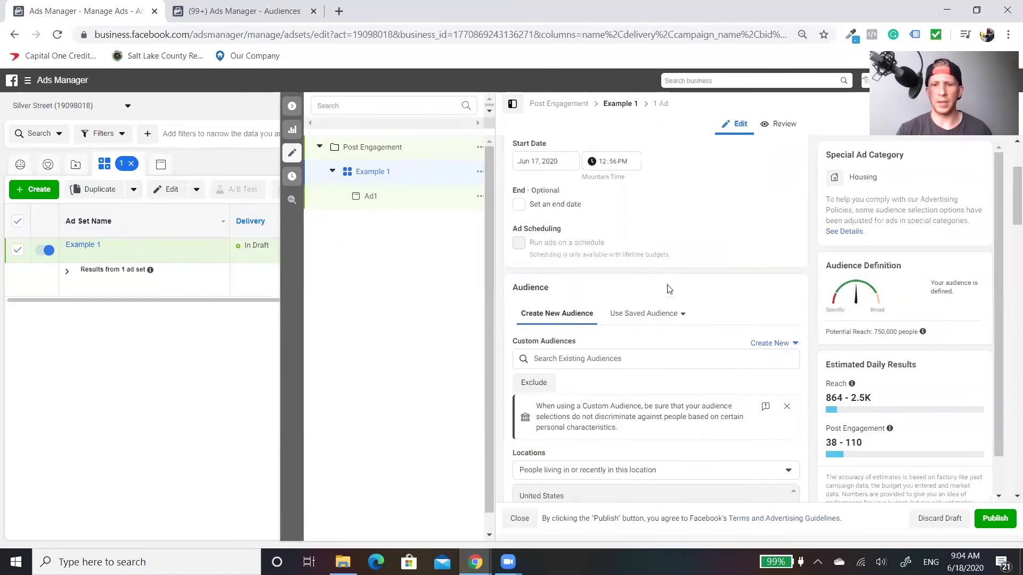
scroll(669, 289, "down", 3)
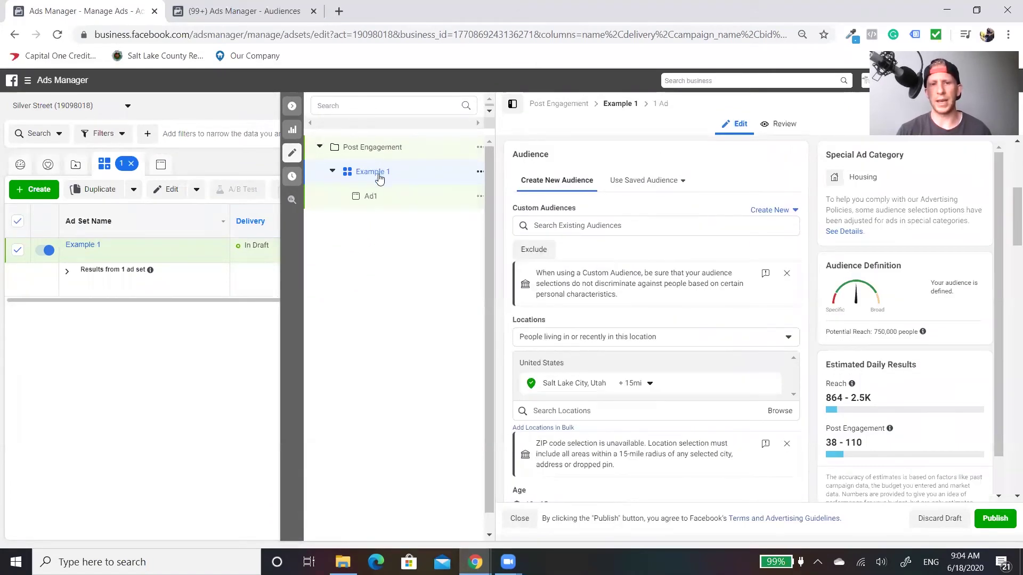
scroll(610, 326, "down", 1)
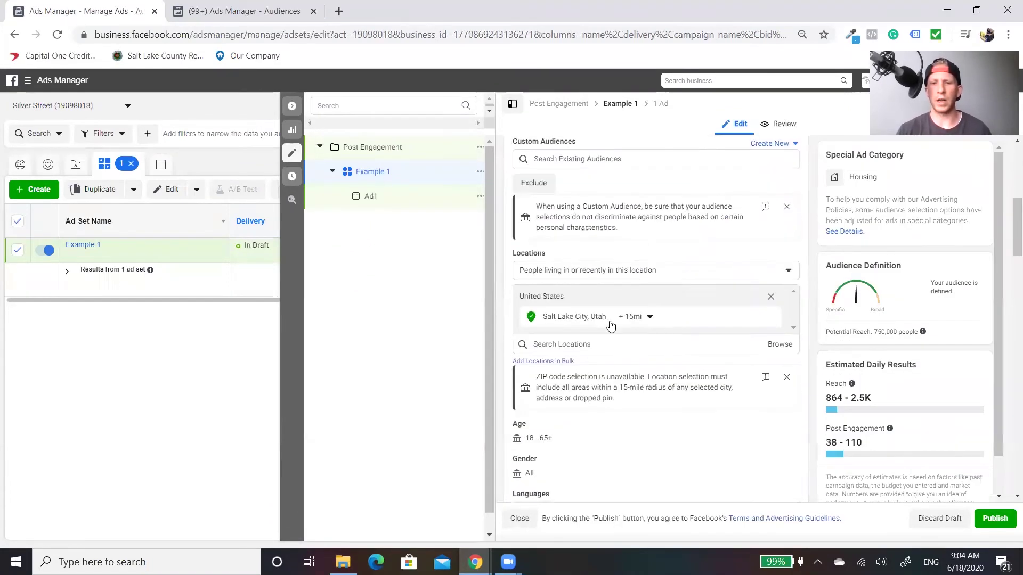
- Add the CRM File custom audience to Example 1, then remove it and bring up Create New
scroll(641, 231, "up", 1)
left_click(601, 225)
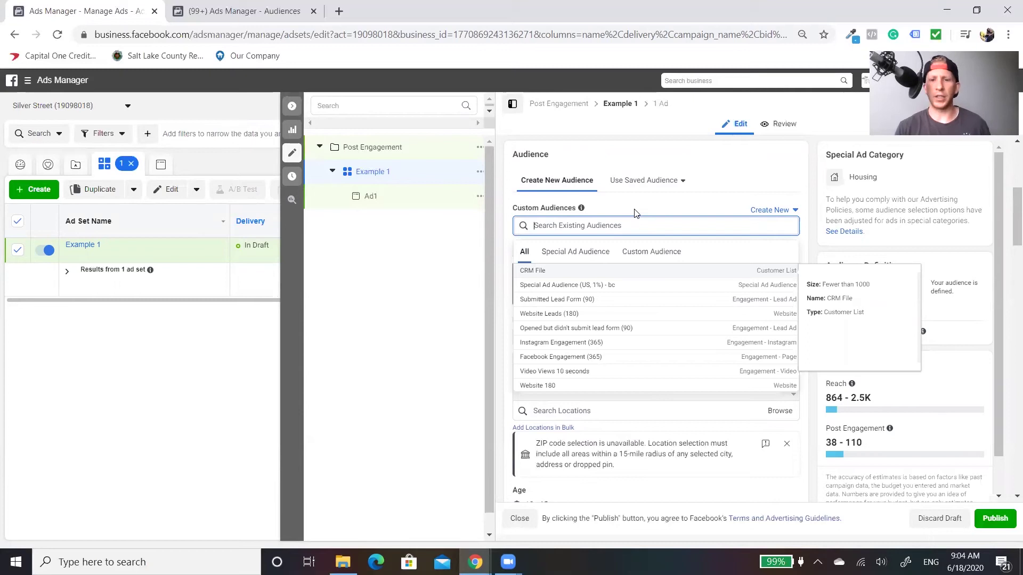
left_click(659, 254)
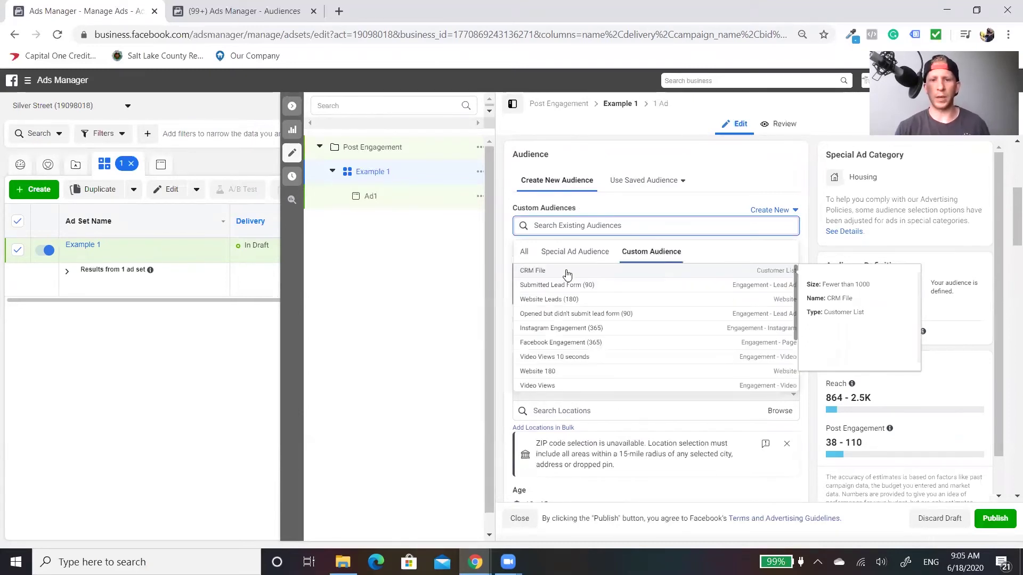
key("Return")
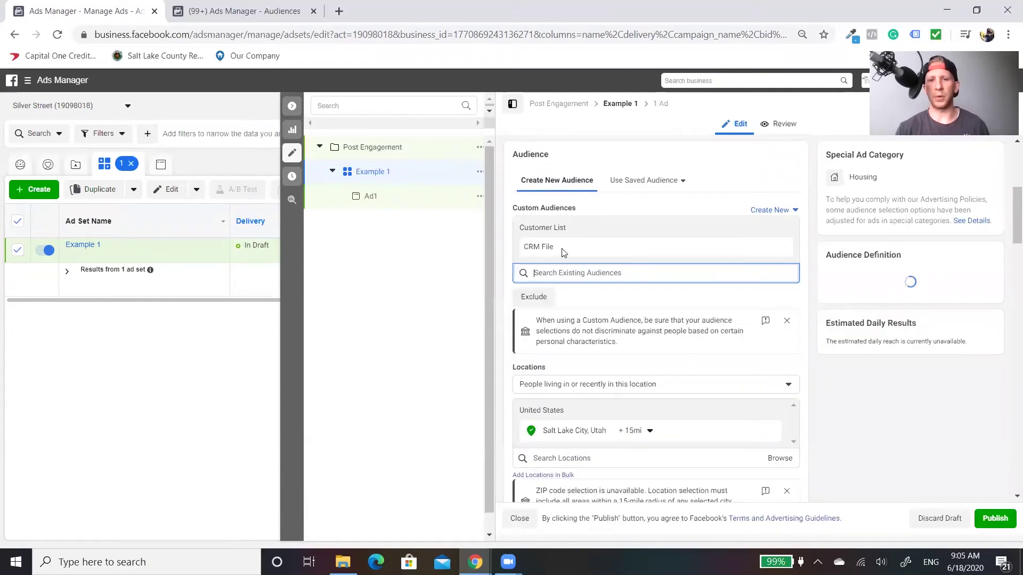
left_click(568, 247)
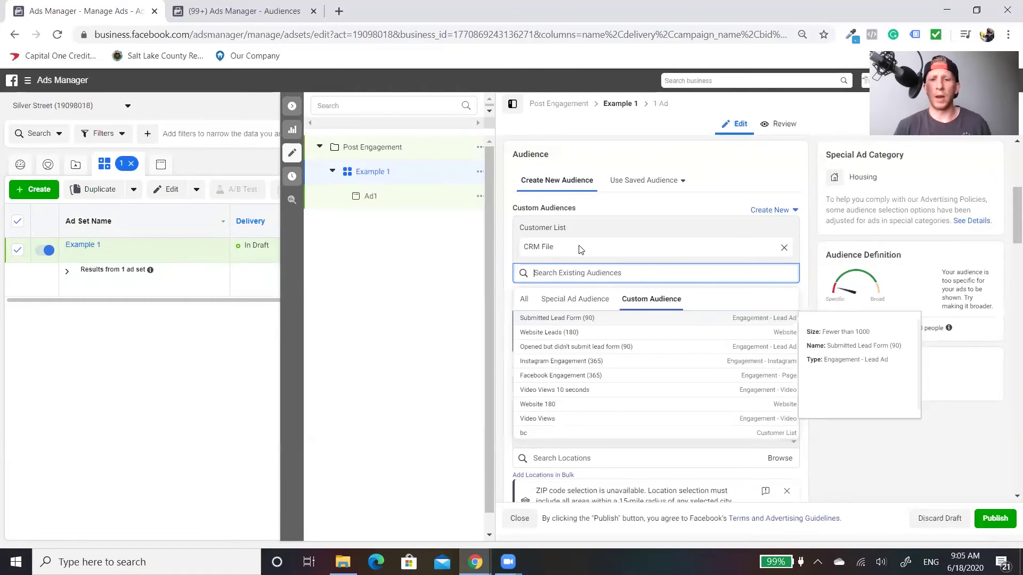
left_click(784, 248)
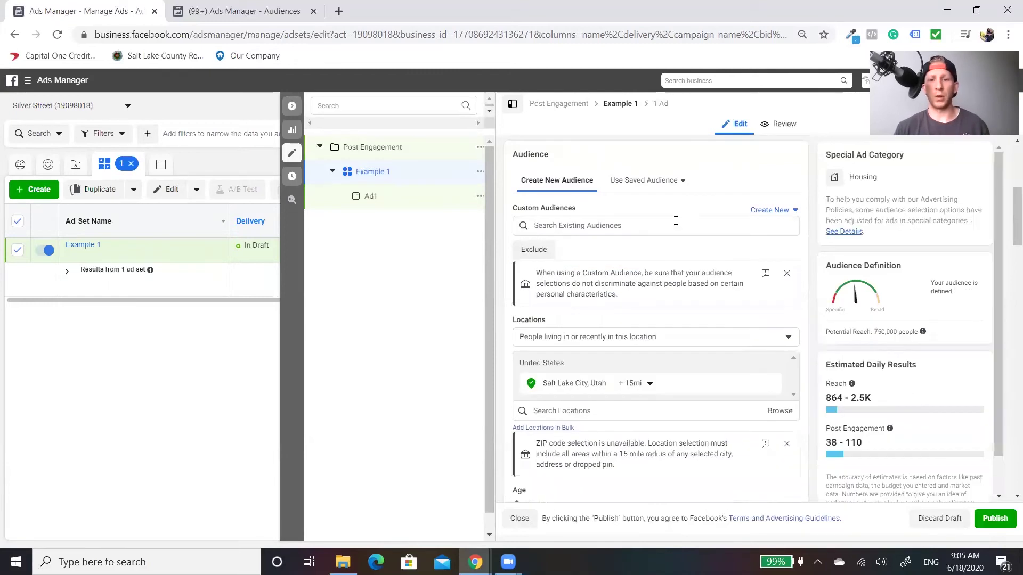
left_click(698, 225)
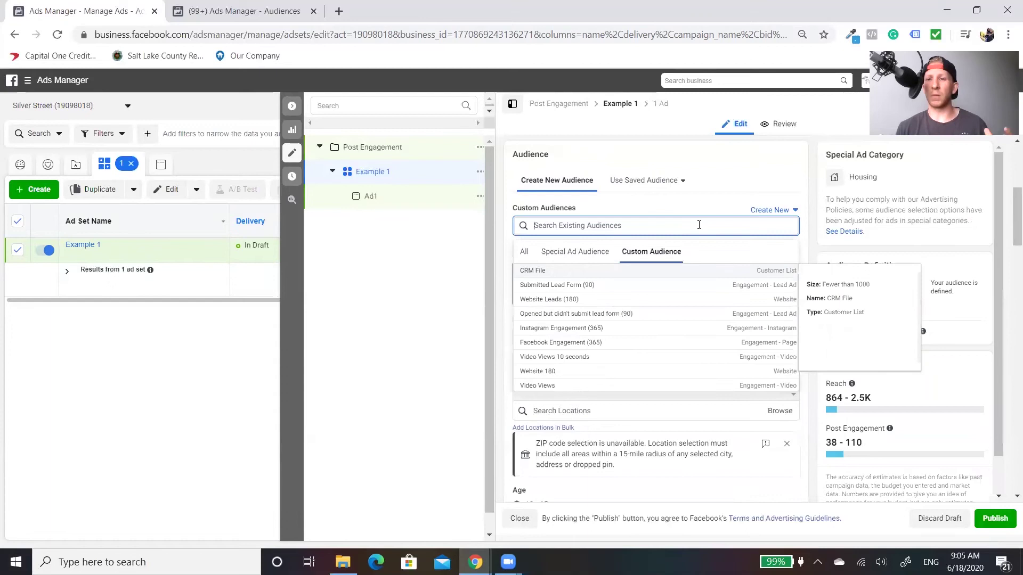
left_click(629, 212)
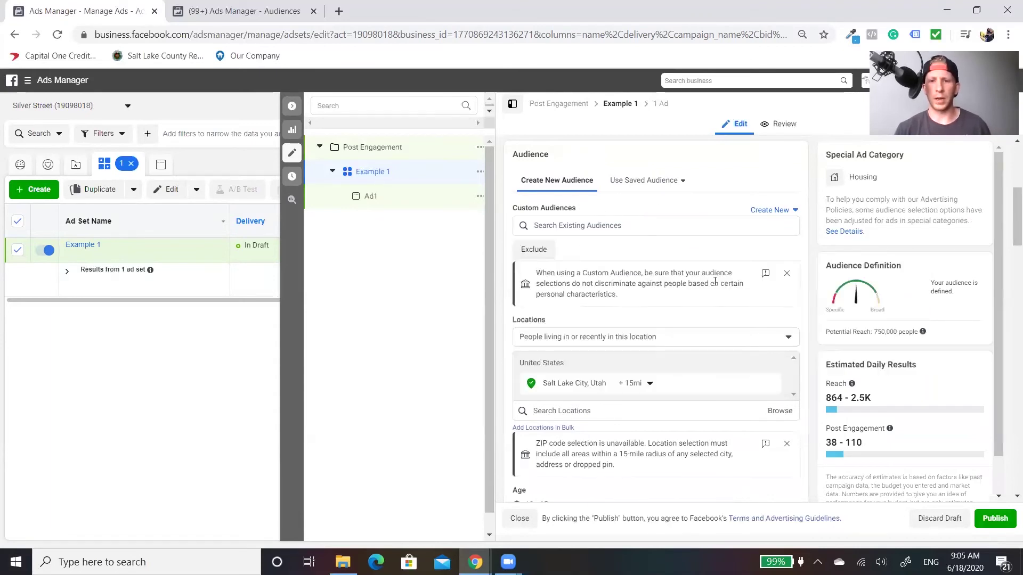
left_click(772, 211)
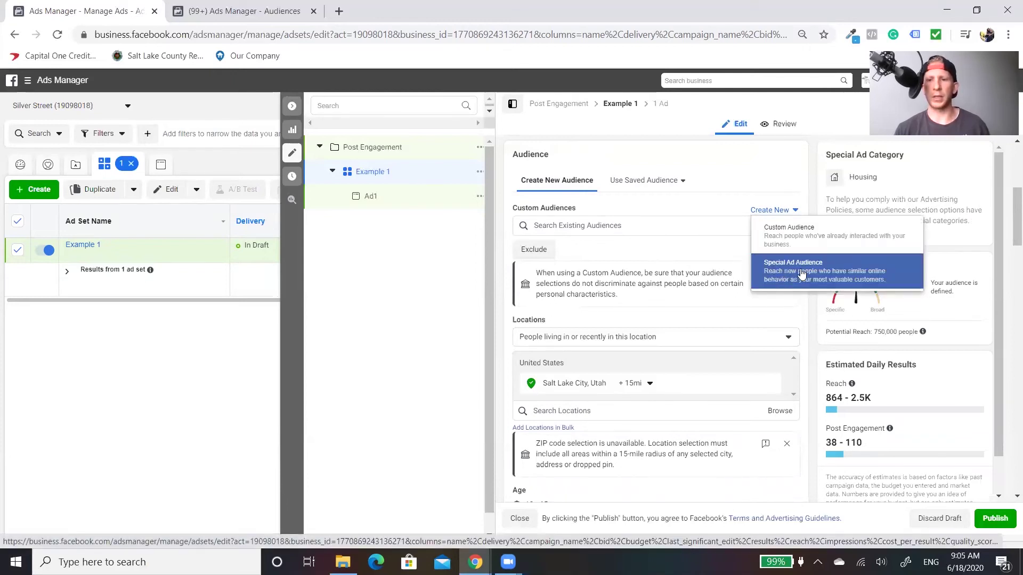
- Create a Special Ad Audience sourced from Website 180, keeping United States and 1%
left_click(801, 273)
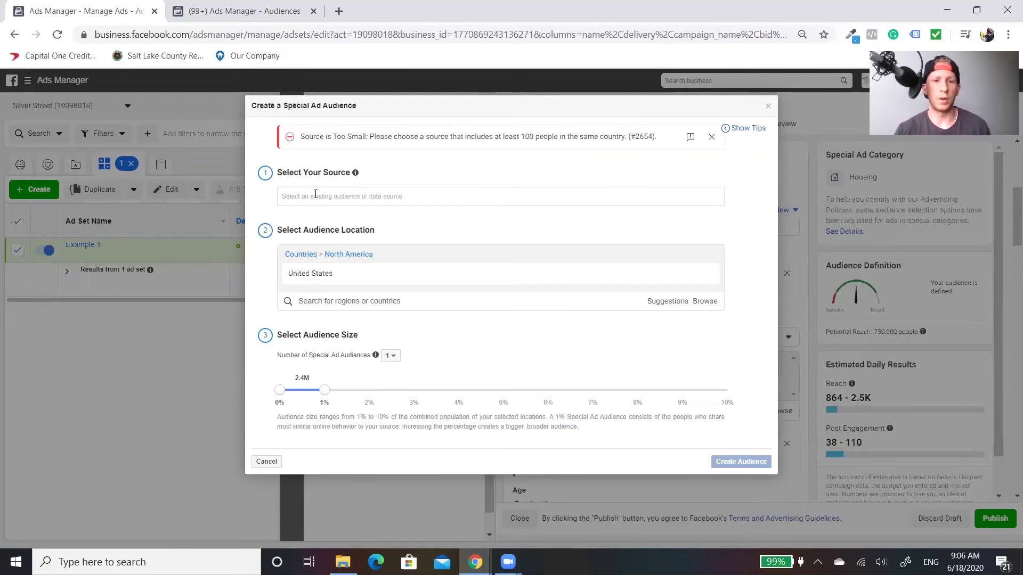
left_click(346, 196)
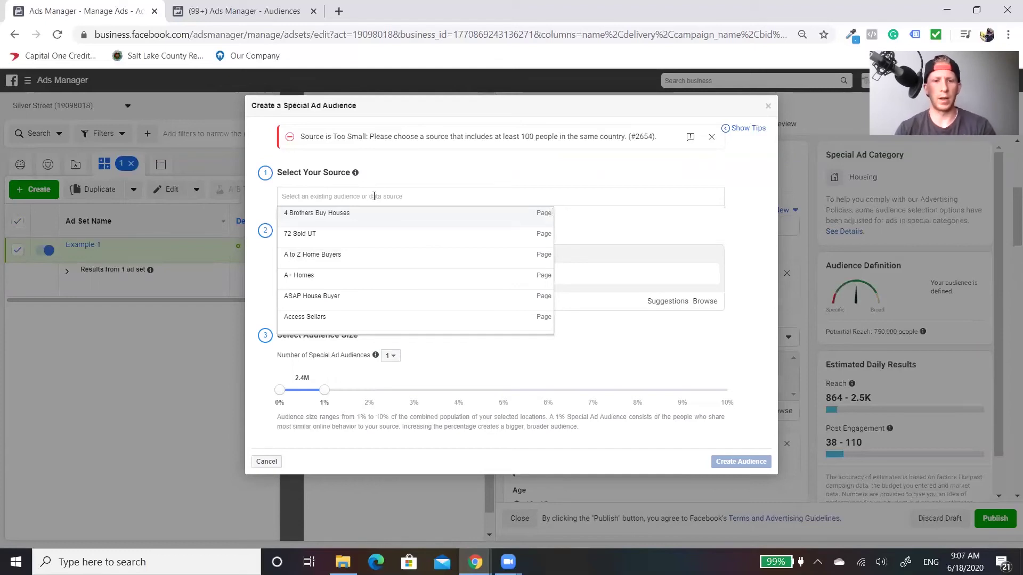
type("web")
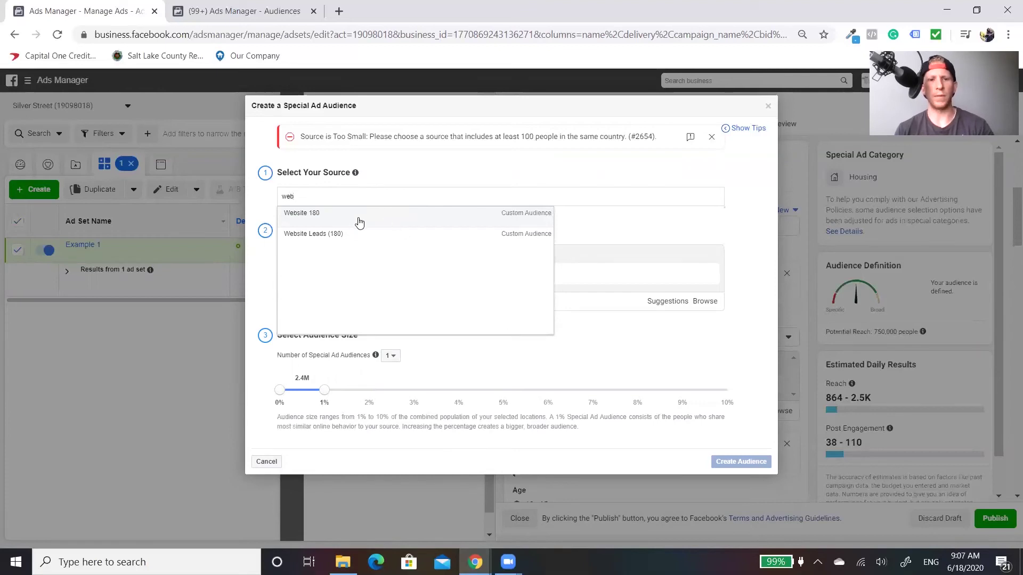
left_click(359, 223)
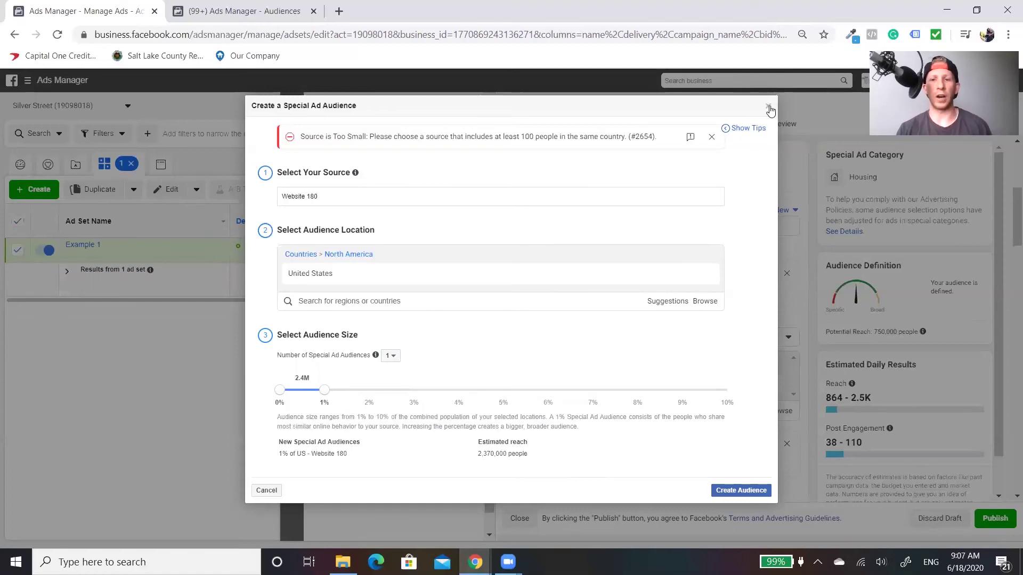
mouse_move(361, 279)
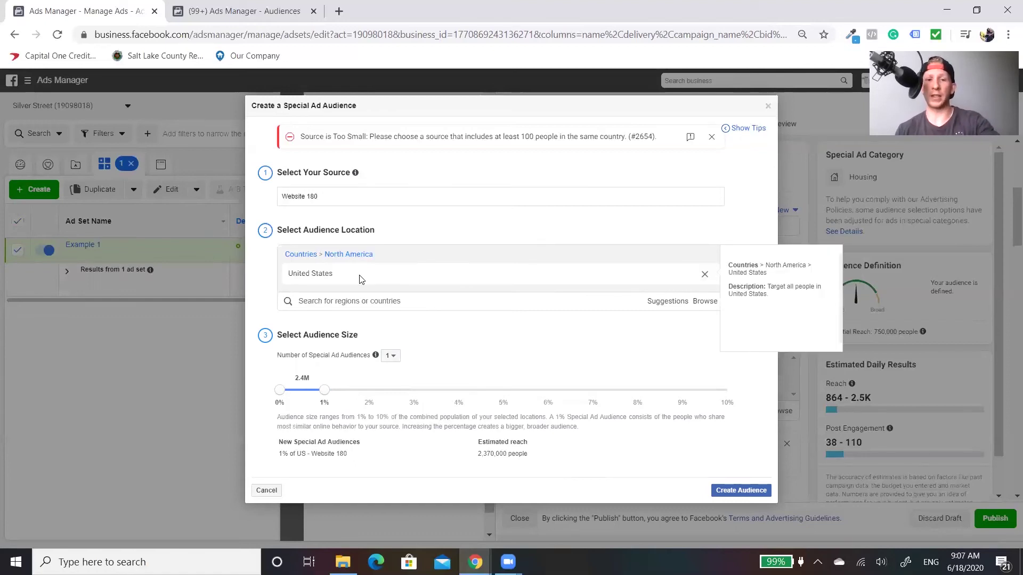
left_click(332, 301)
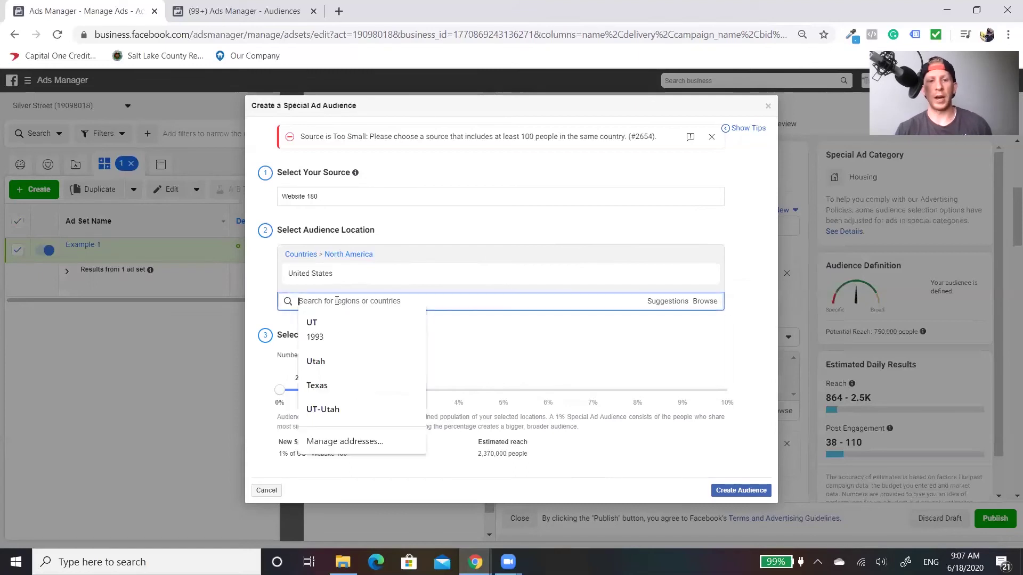
left_click(737, 276)
mouse_move(350, 283)
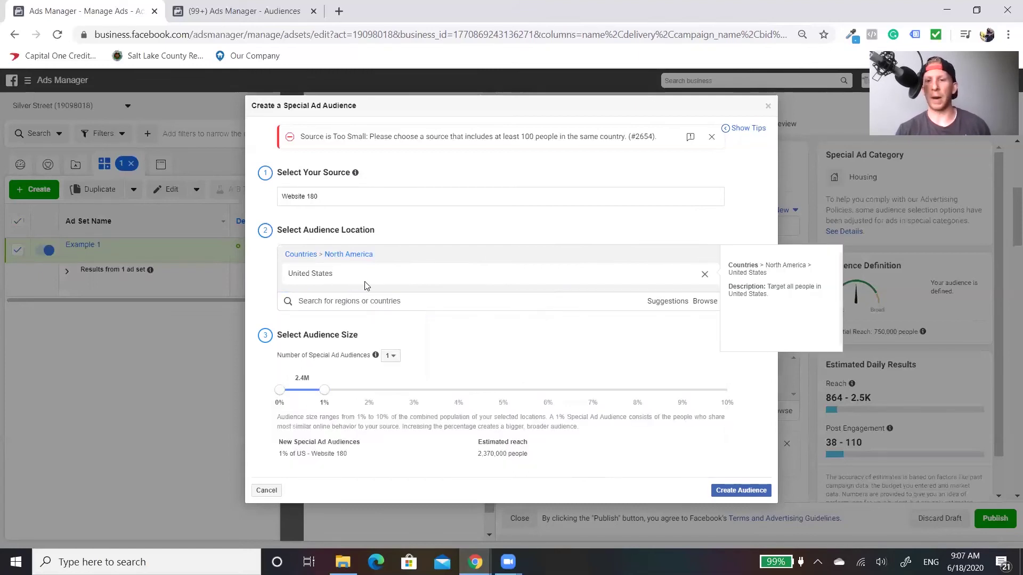
left_click(707, 277)
left_click(426, 256)
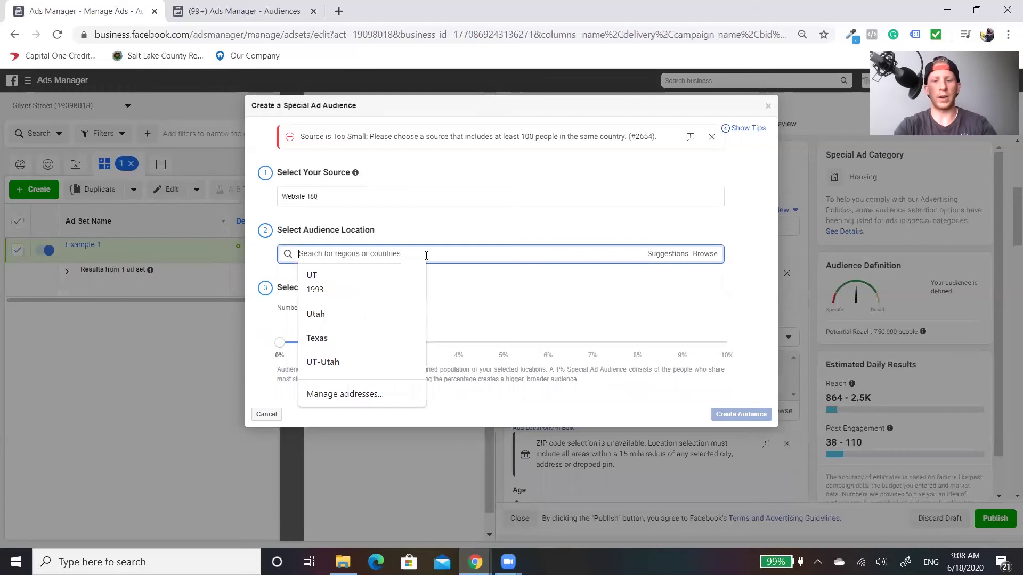
type("United S")
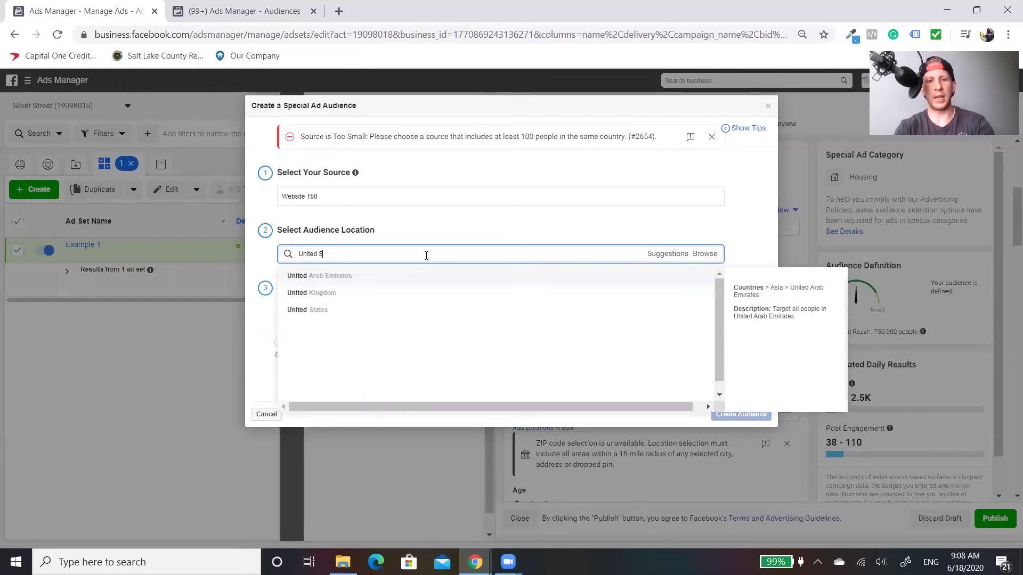
type("tates")
left_click(353, 273)
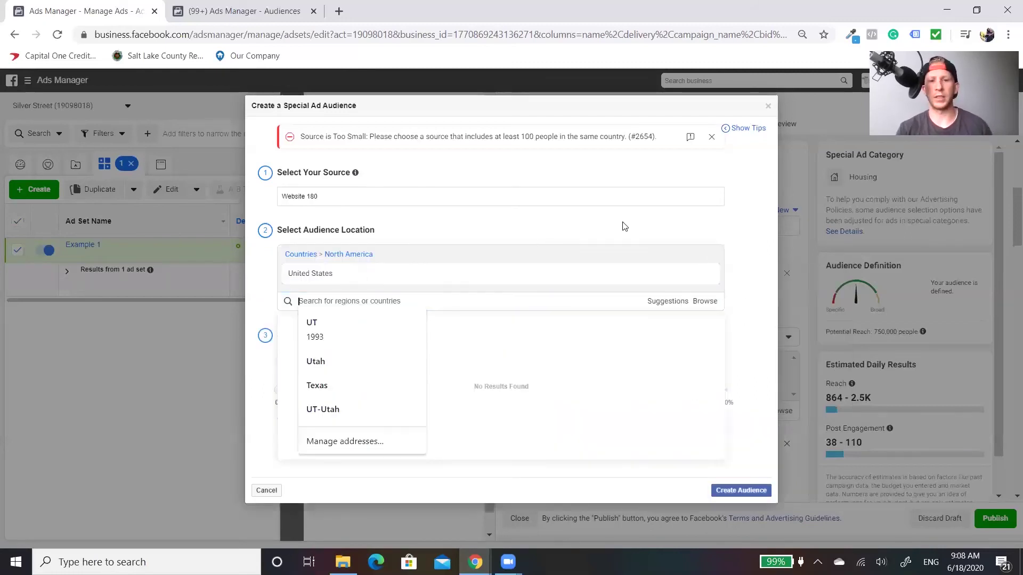
left_click(645, 230)
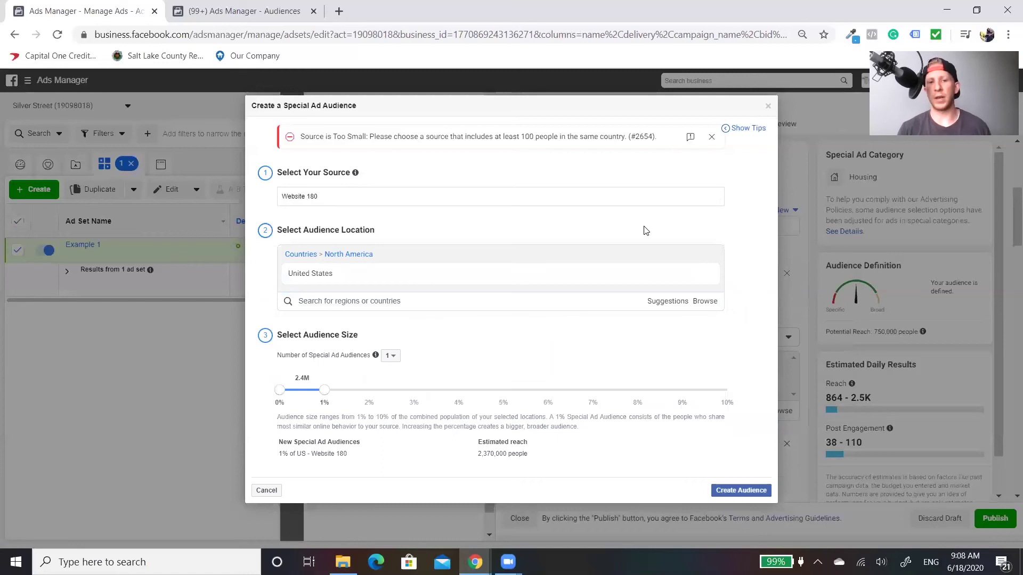
- Check the Number of Special Ad Audiences choices, keeping it at 1
left_click(394, 356)
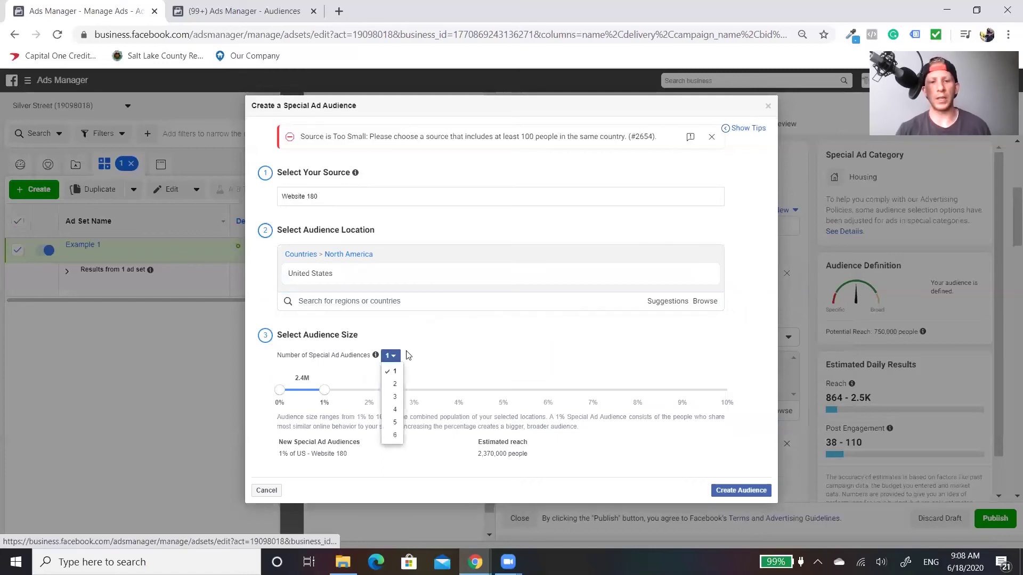
left_click(469, 333)
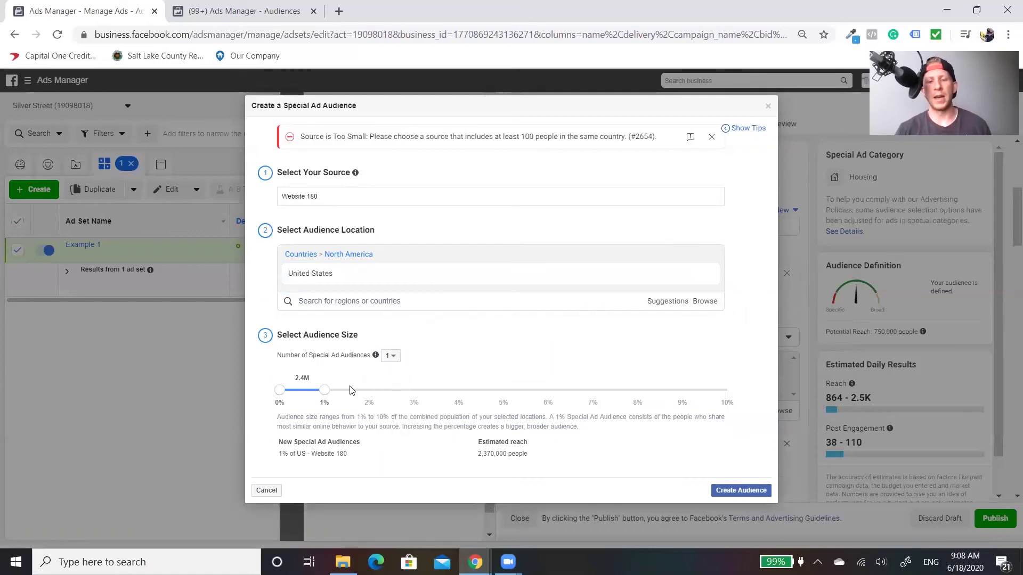
left_click(391, 355)
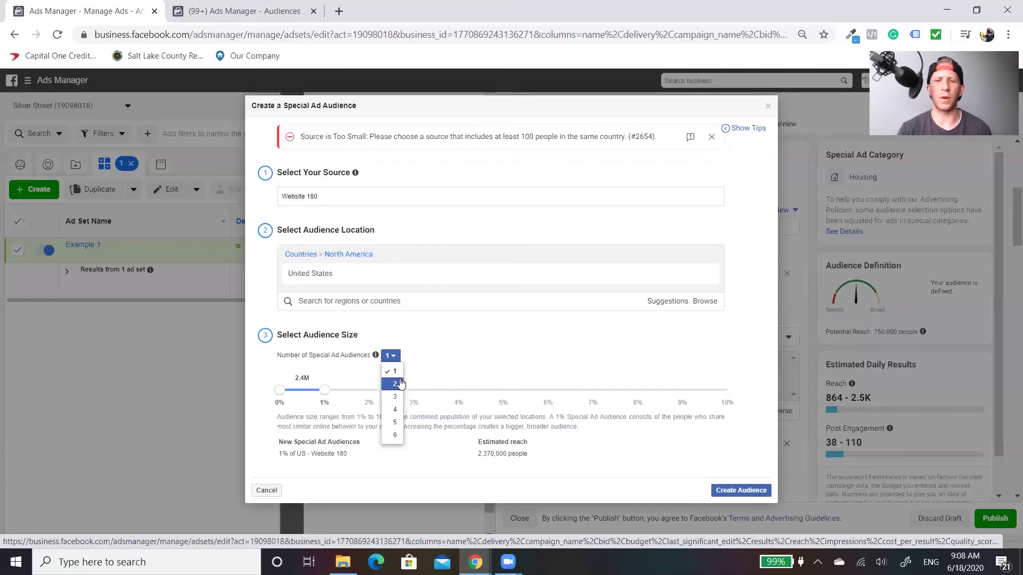
- Add the existing Special Ad Audience (US, 1%) - bc to the ad set's custom audiences
left_click(767, 108)
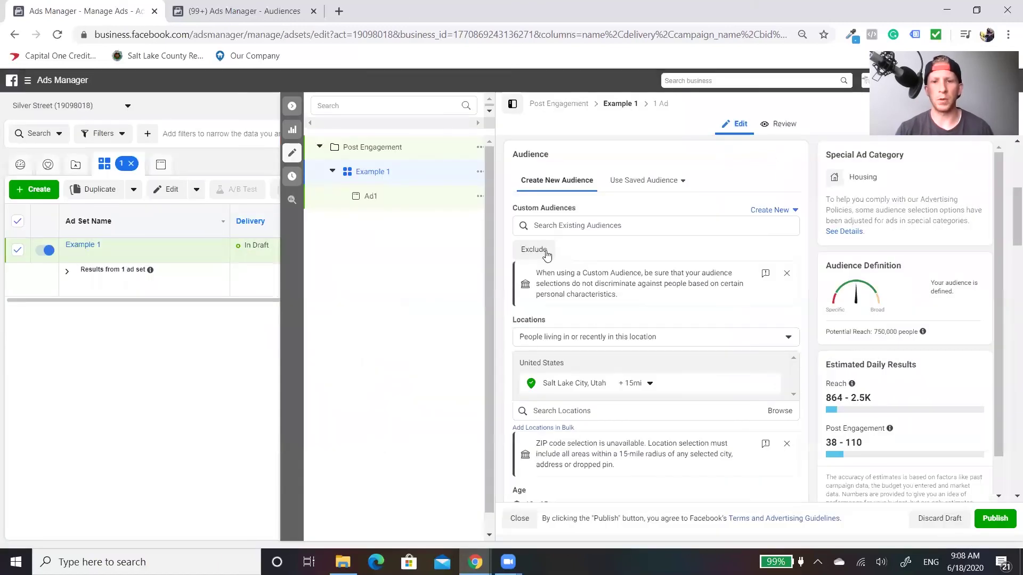
left_click(601, 224)
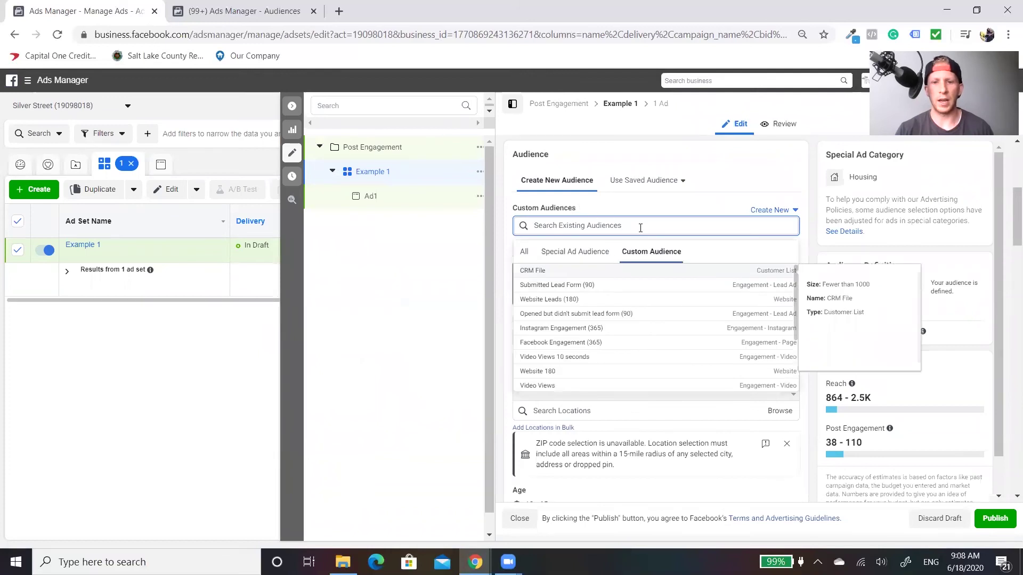
left_click(589, 252)
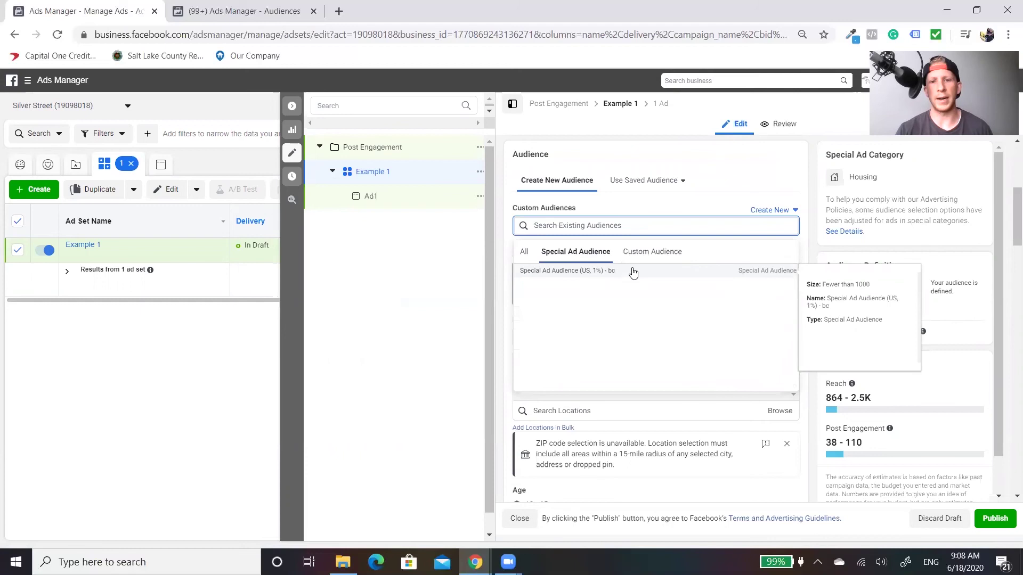
left_click(658, 271)
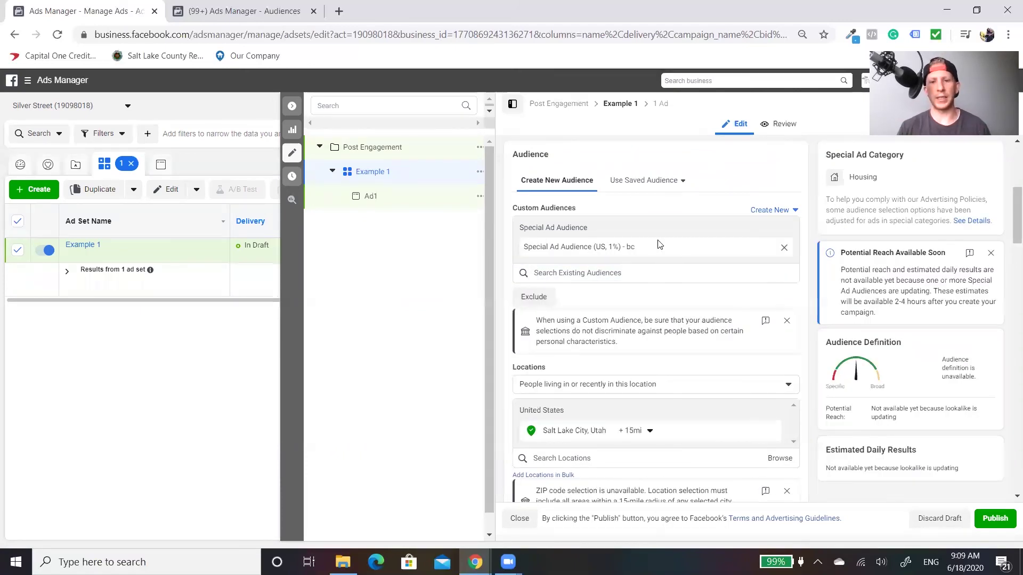
- Scroll through the ad set to review placements and the updating potential reach
scroll(660, 250, "down", 6)
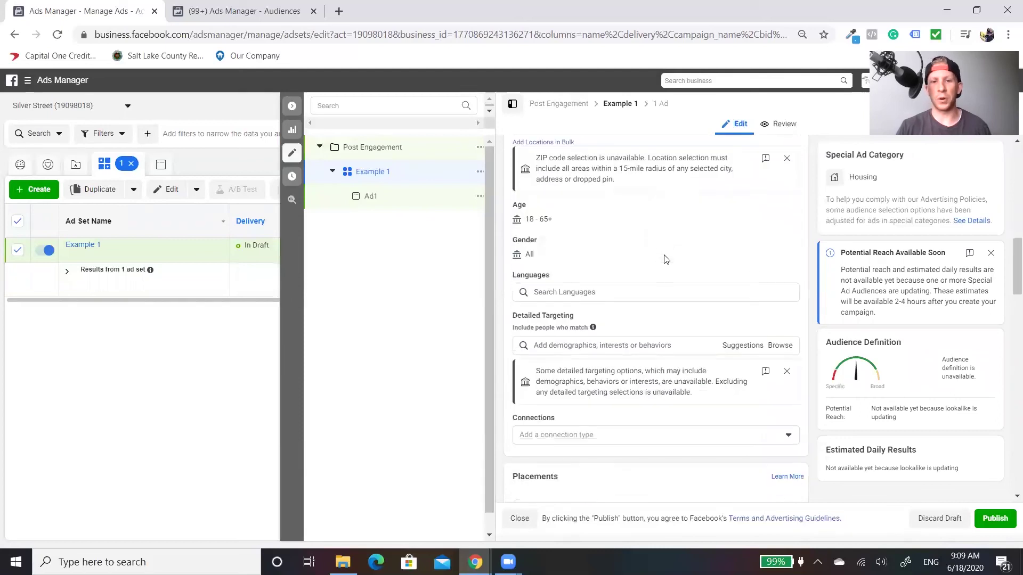
scroll(664, 261, "down", 8)
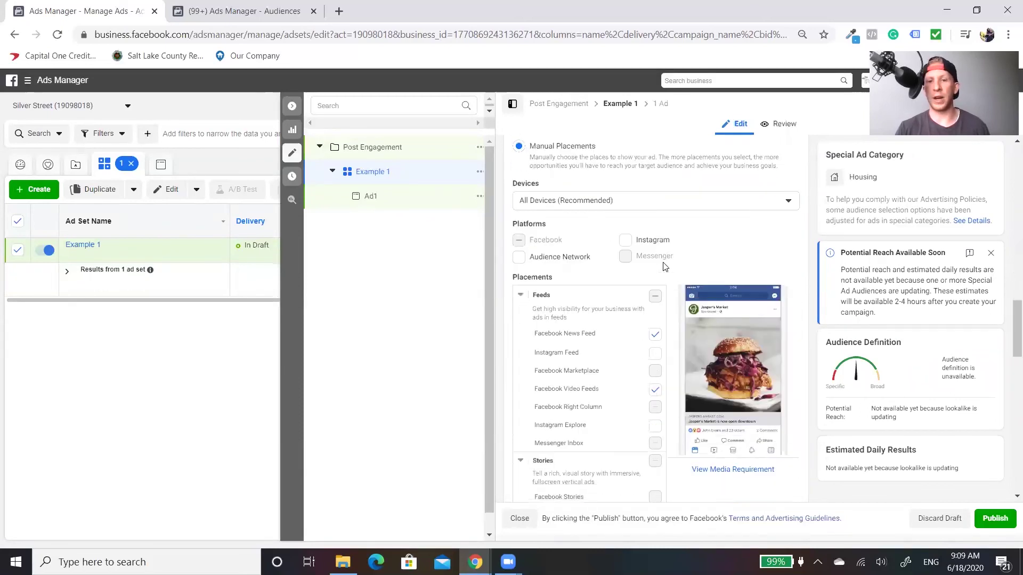
scroll(665, 267, "down", 1)
scroll(655, 245, "up", 1)
scroll(638, 201, "down", 1)
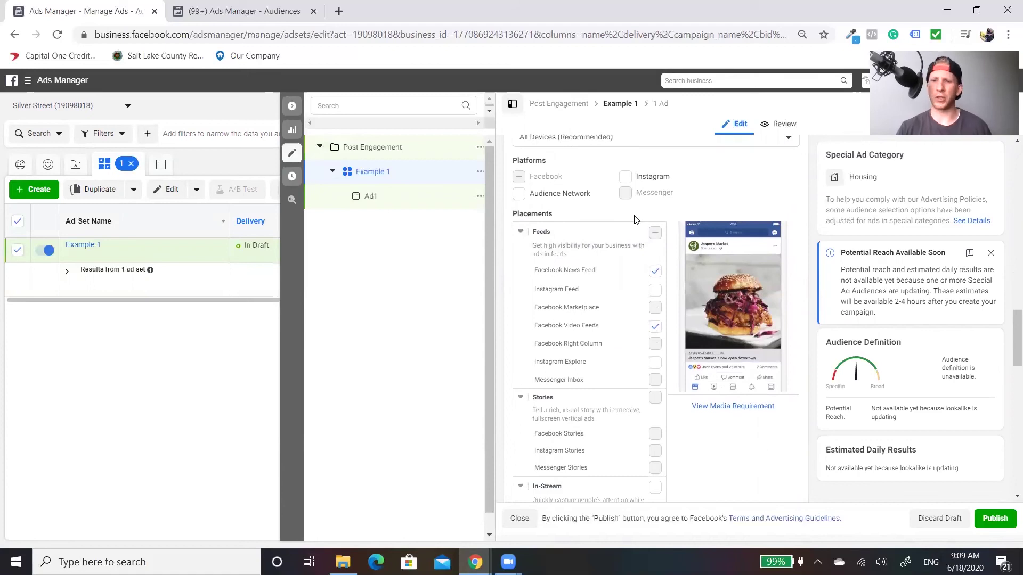
mouse_move(673, 261)
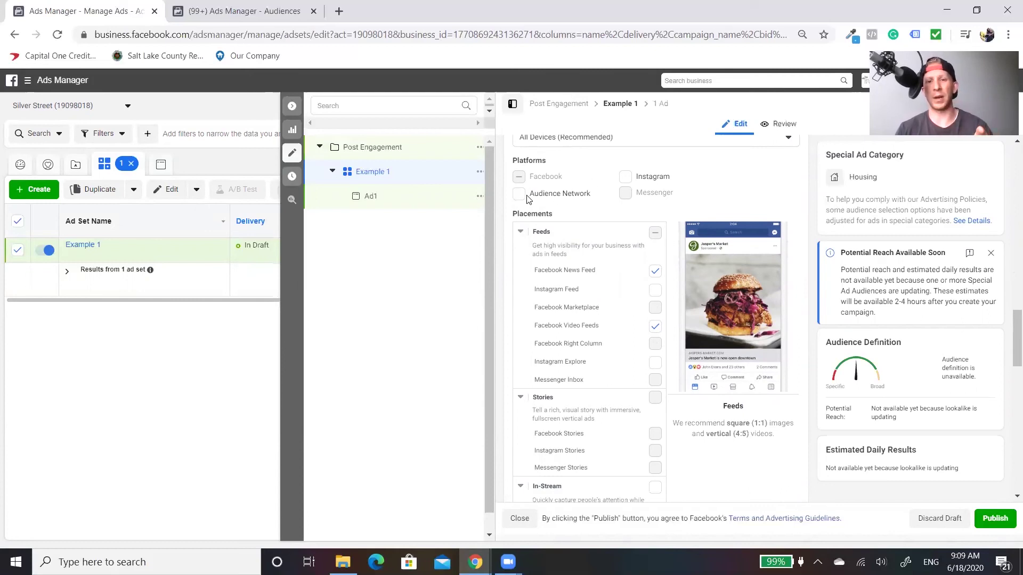
scroll(618, 205, "up", 10)
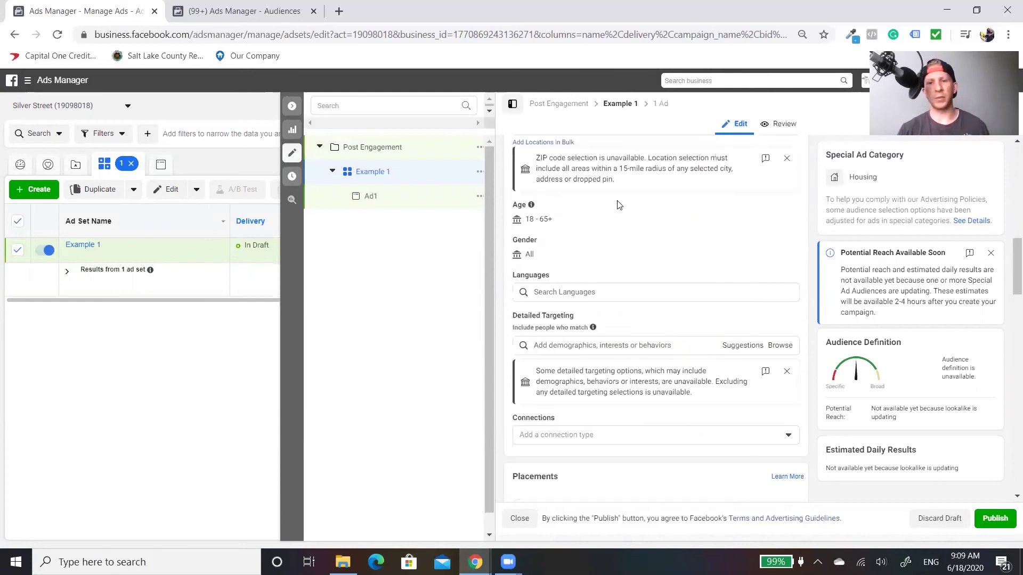
scroll(618, 205, "up", 3)
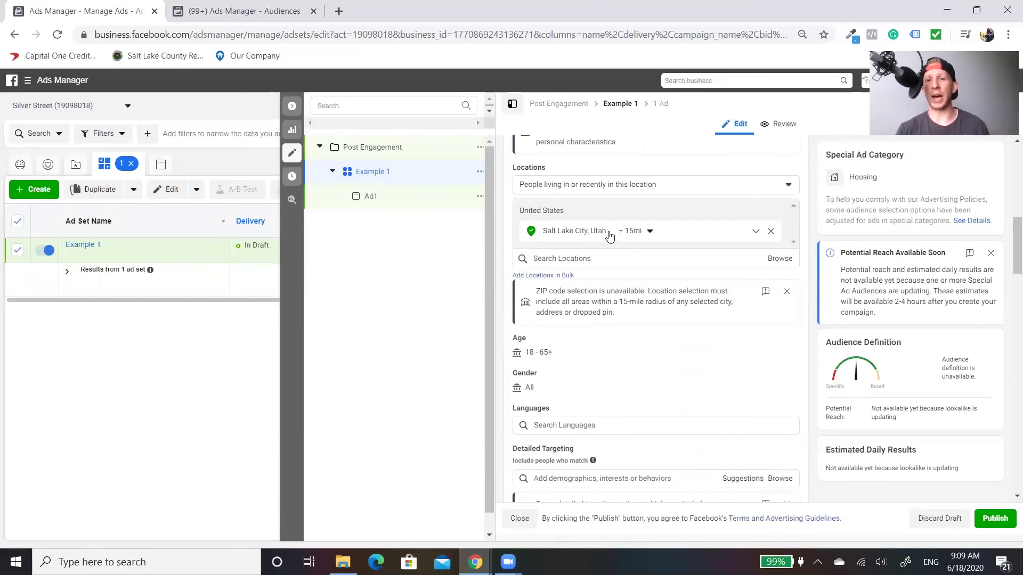
- Replace the Special Ad Audience with the CRM File customer list and remove Salt Lake City, Utah
scroll(642, 215, "up", 2)
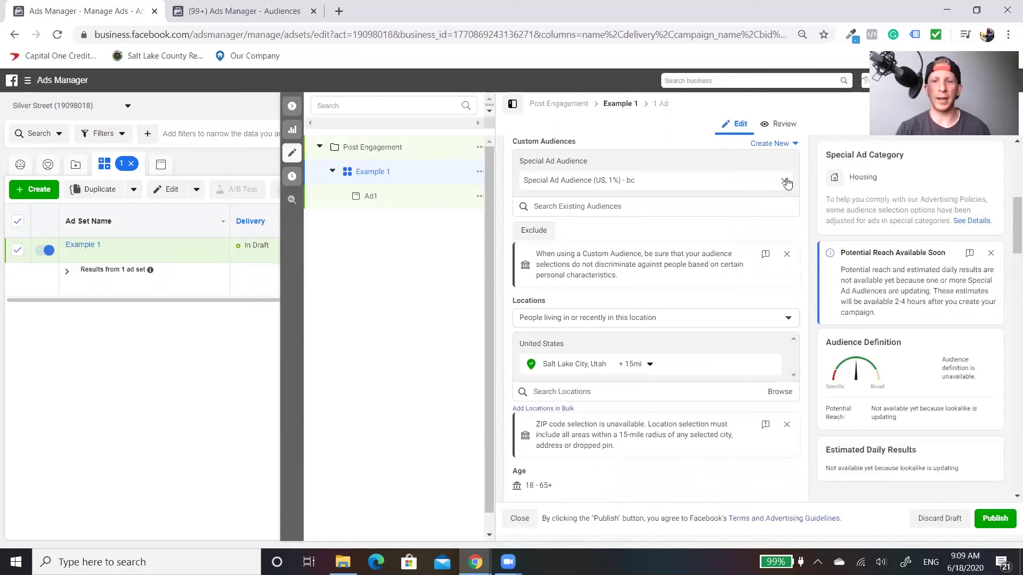
left_click(785, 184)
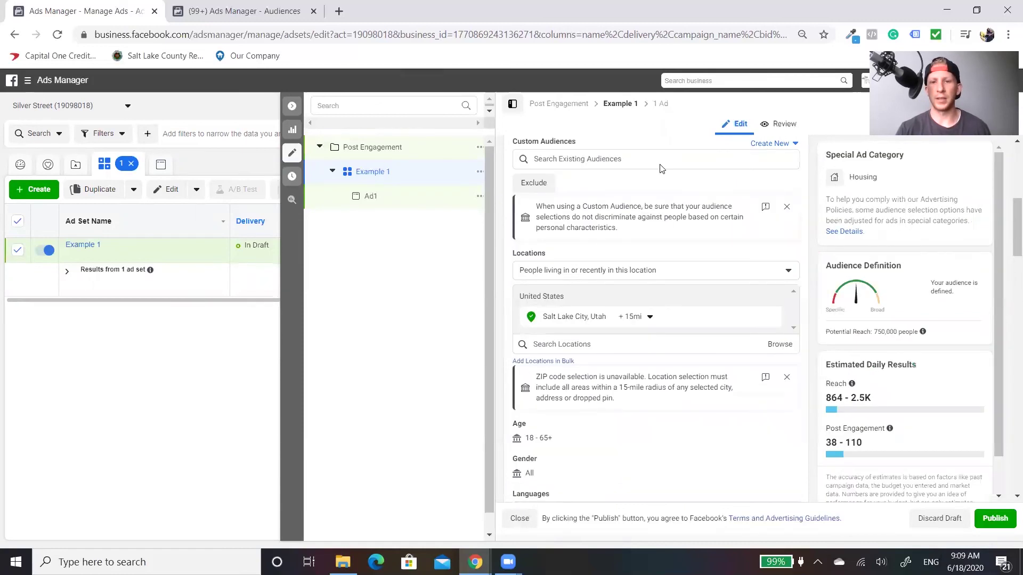
left_click(616, 153)
left_click(641, 190)
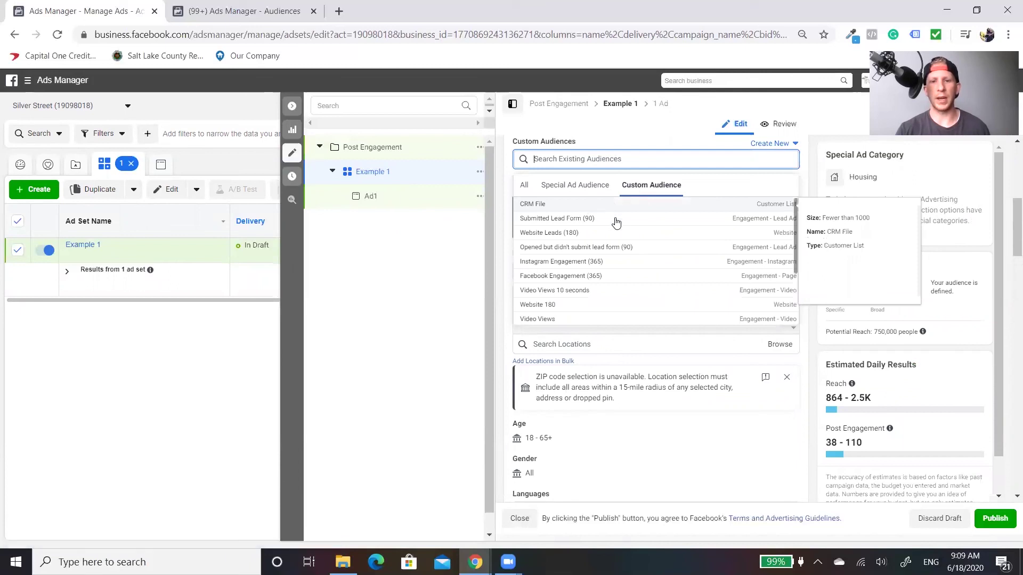
left_click(653, 207)
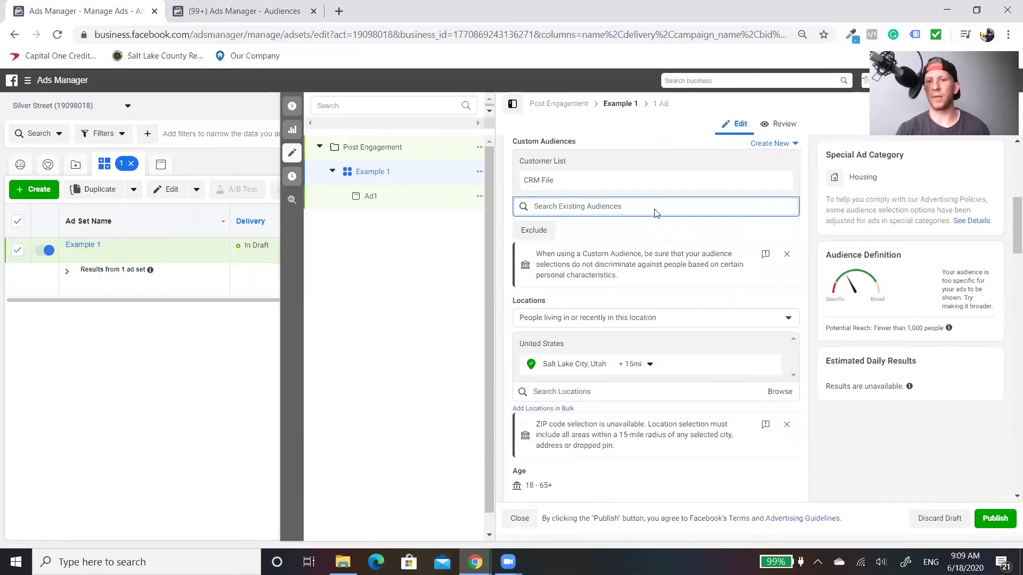
left_click(674, 399)
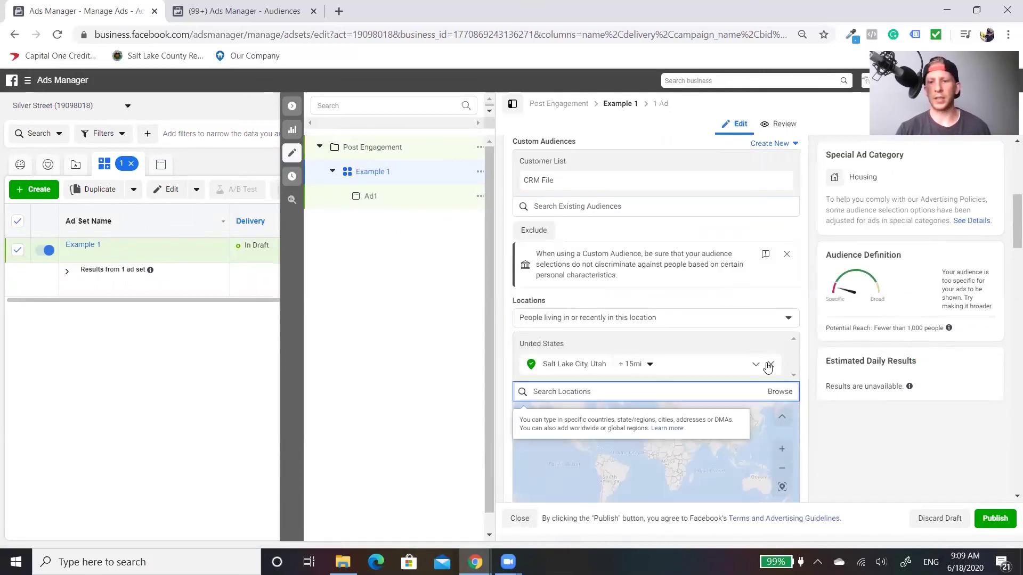
left_click(770, 365)
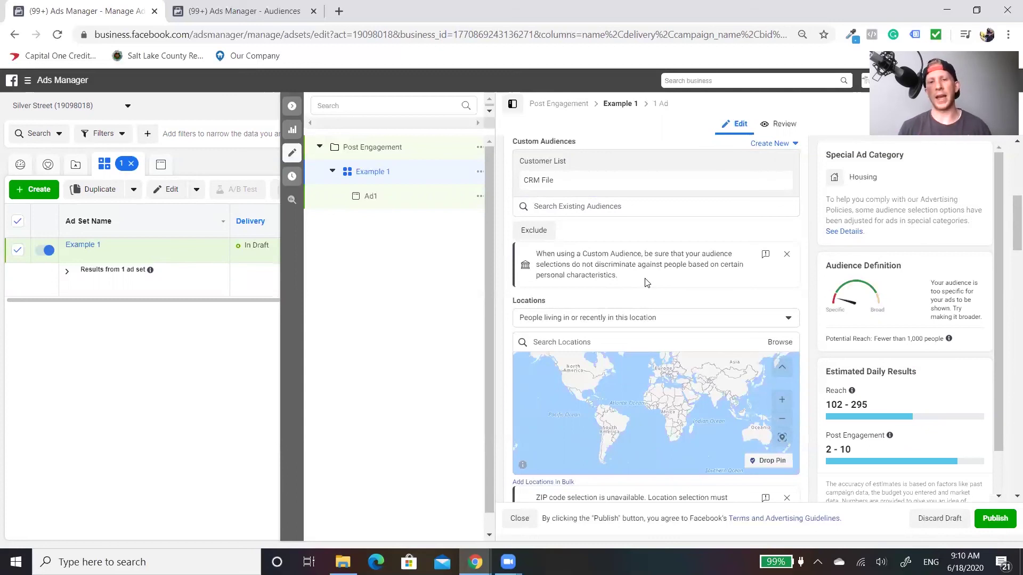
- Search 'united' and add United States as the ad set's target location
left_click(622, 342)
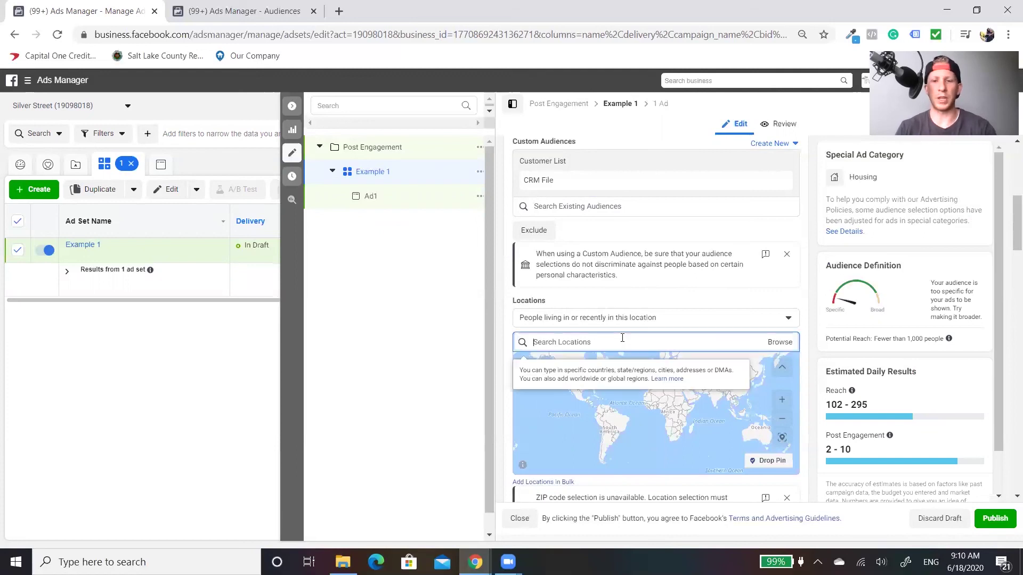
type("united")
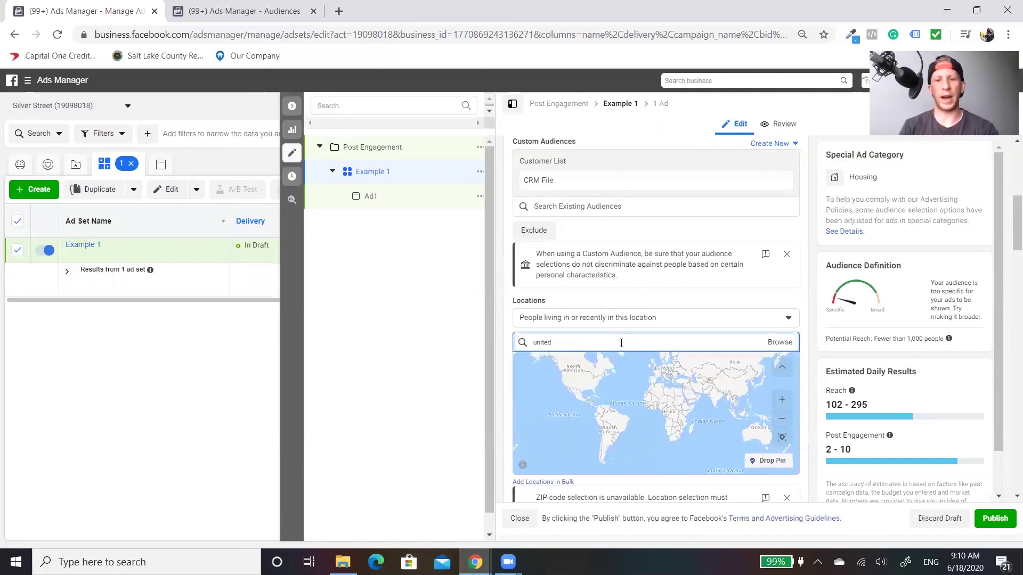
left_click(578, 366)
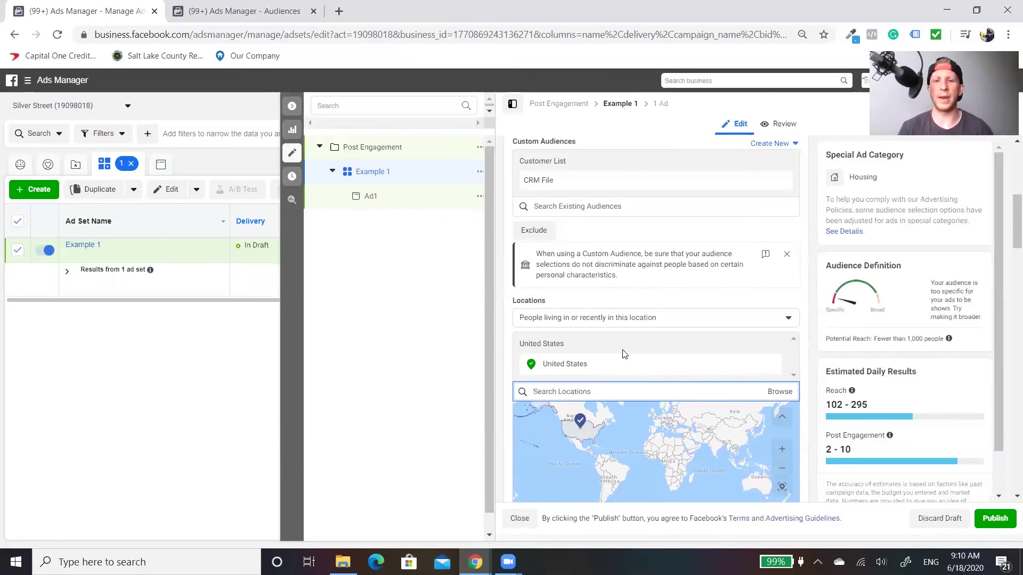
scroll(625, 355, "down", 10)
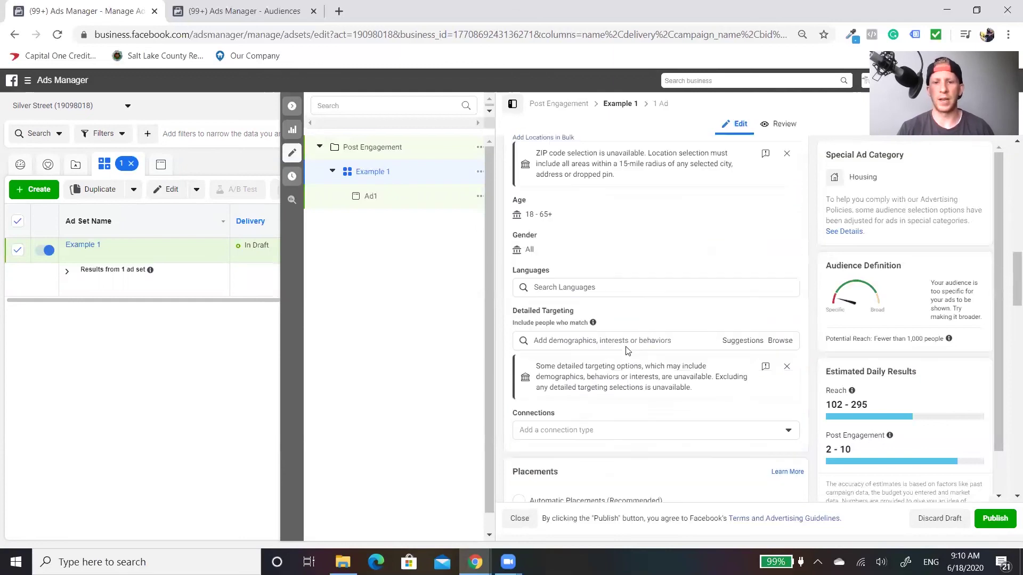
scroll(626, 351, "down", 10)
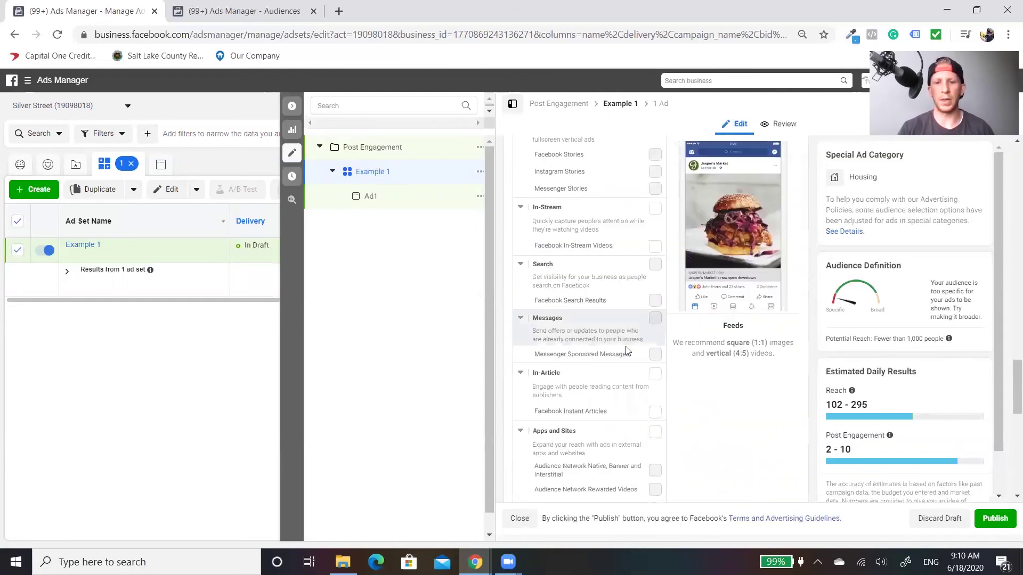
scroll(626, 351, "down", 4)
scroll(629, 351, "down", 1)
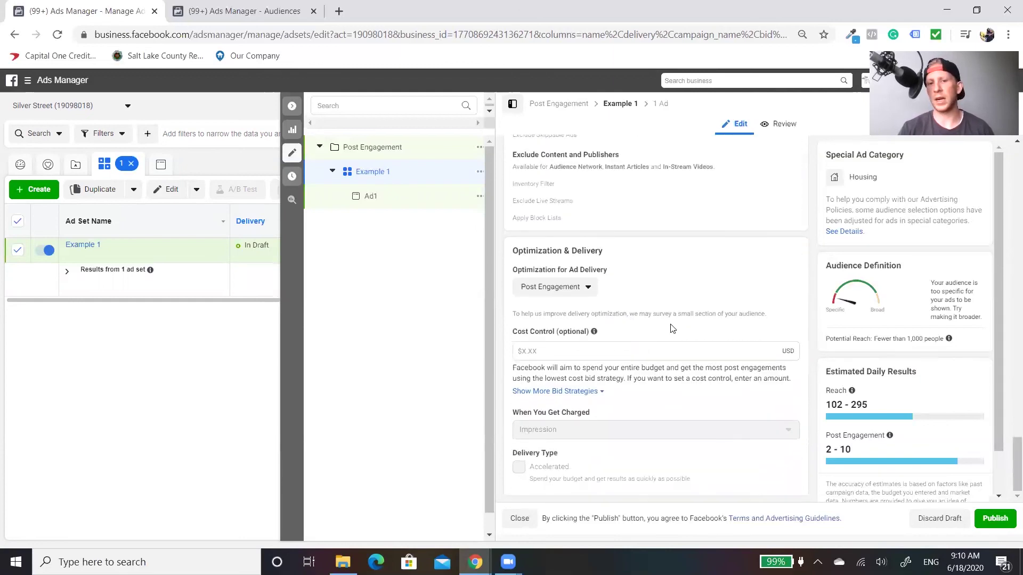